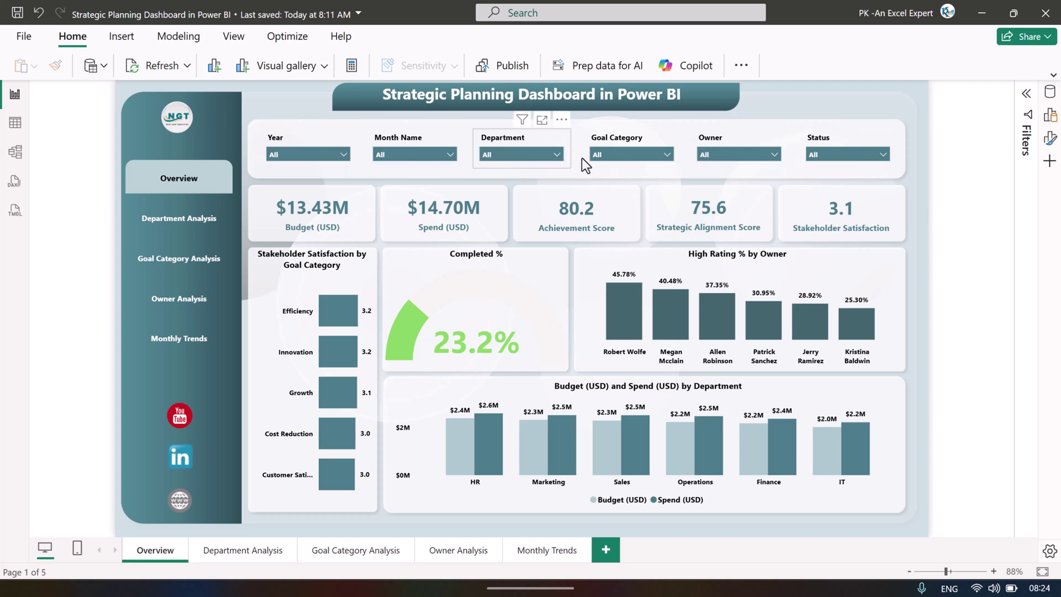
Try the Goal Category, Owner, Status and Month slicers, filtering to March, April, then All.
left_click(629, 157)
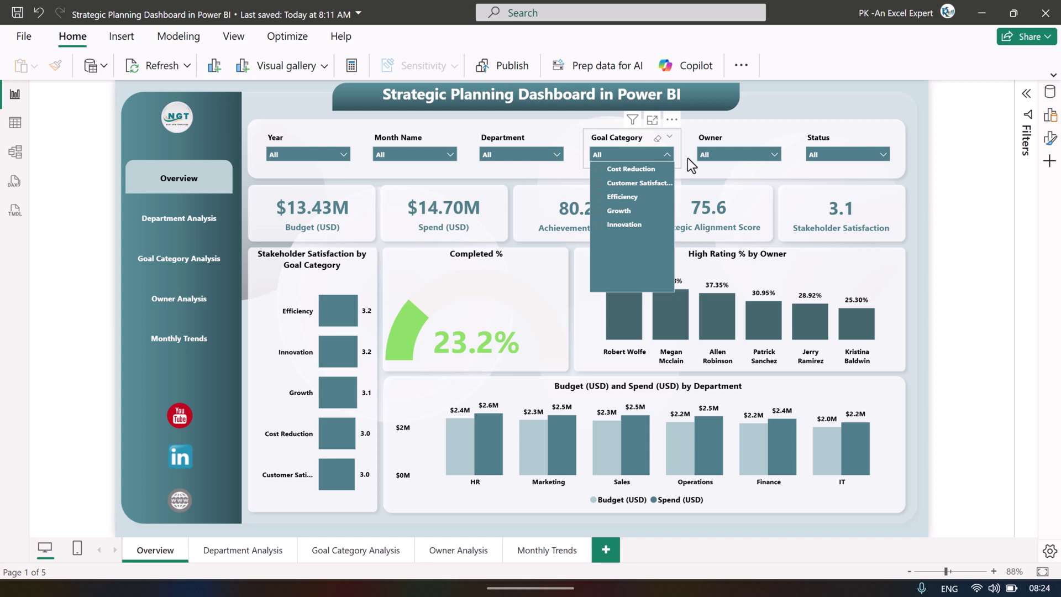
left_click(741, 157)
left_click(835, 155)
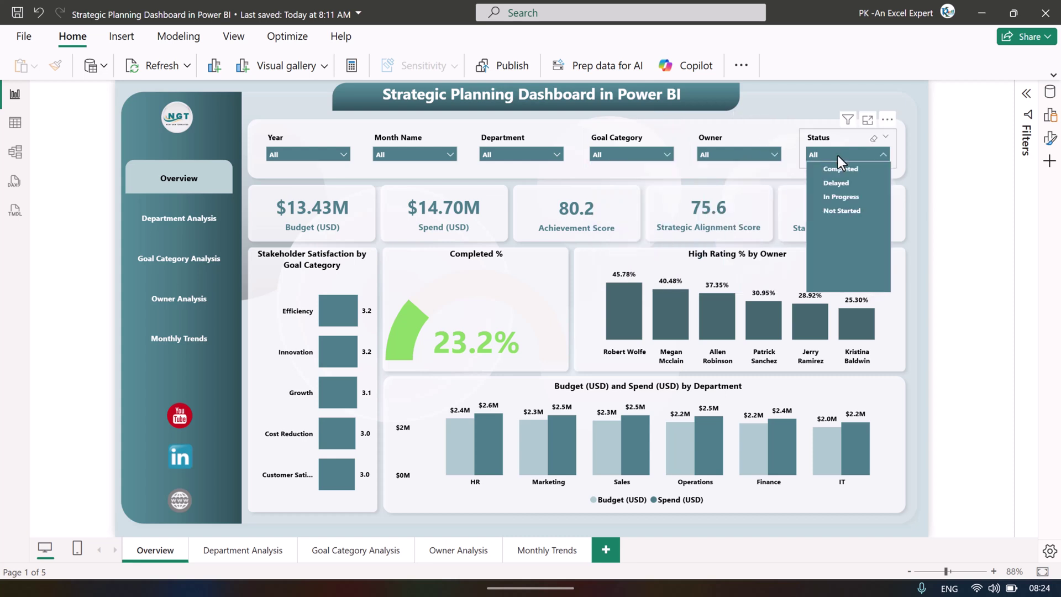
left_click(401, 154)
left_click(395, 200)
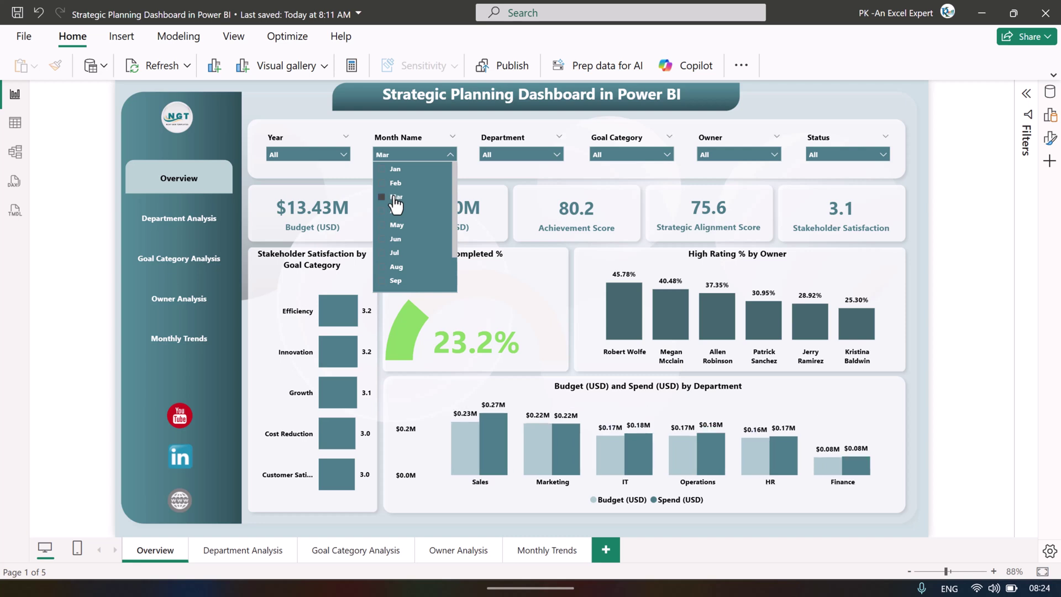
left_click(396, 213)
left_click(396, 212)
left_click(953, 196)
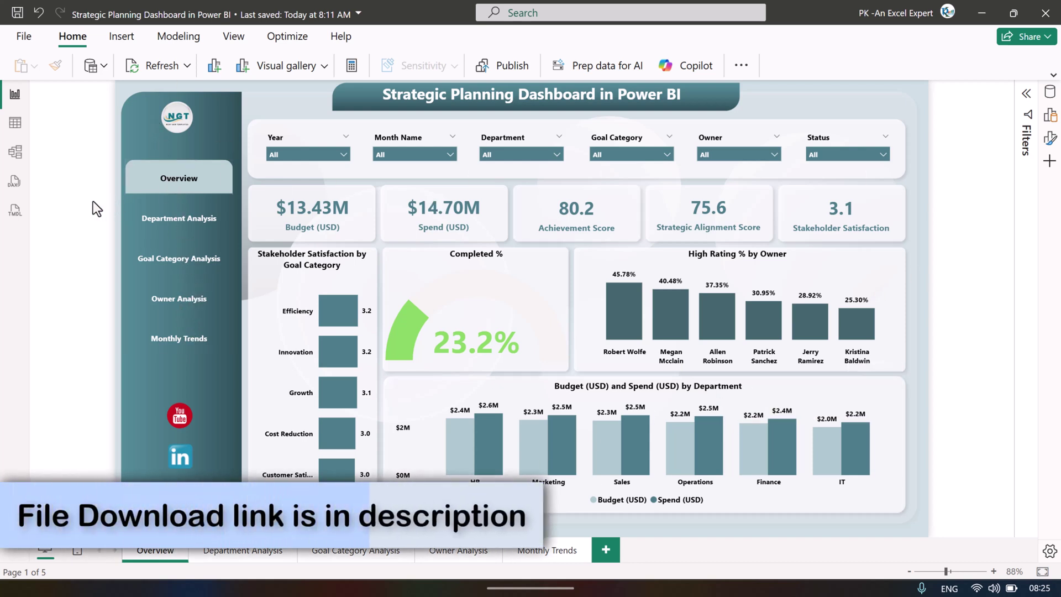
Open Department Analysis, briefly return to Overview, then come back to Department Analysis.
left_click(178, 221)
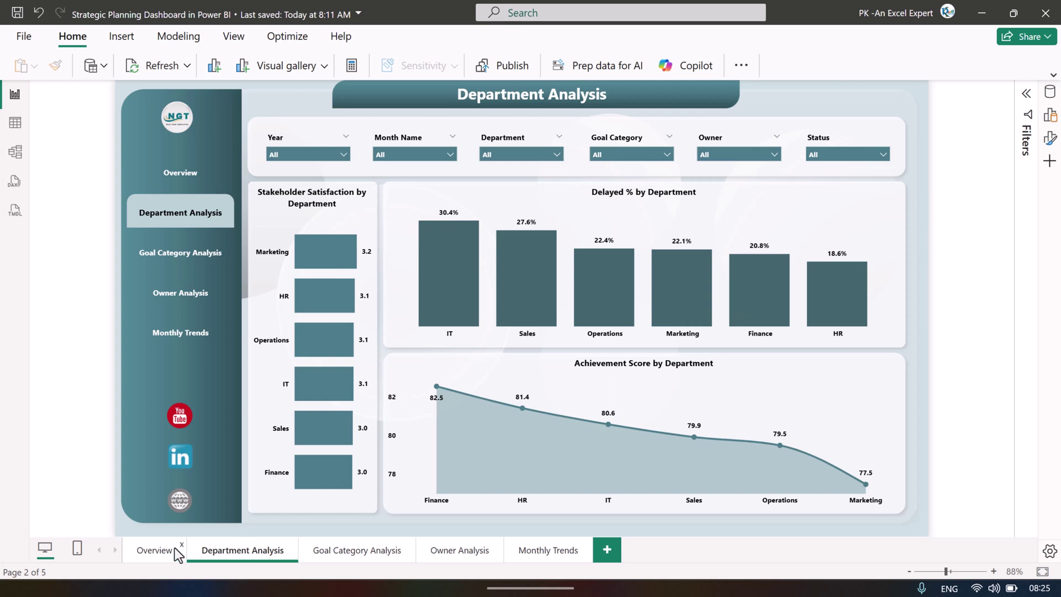
left_click(158, 557)
left_click(243, 552)
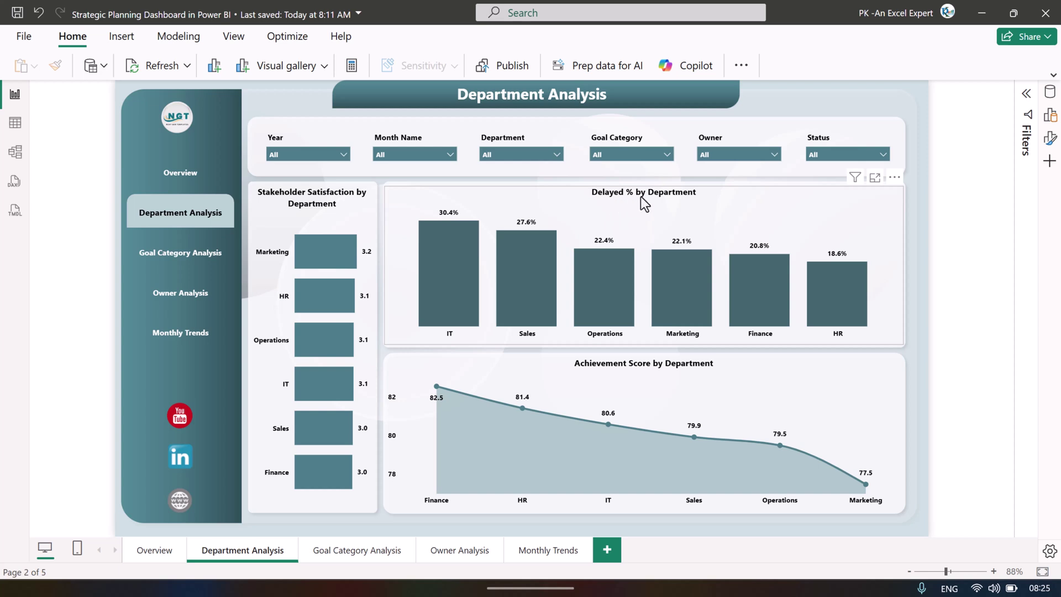
mouse_move(866, 330)
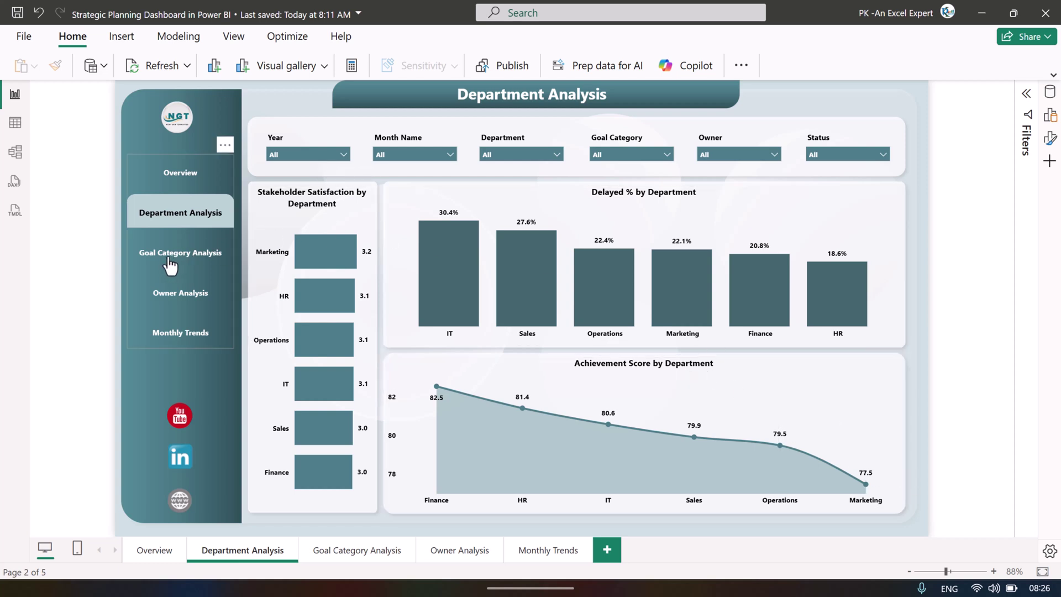
Visit the Goal Category Analysis page, then move on to Owner Analysis.
left_click(187, 257)
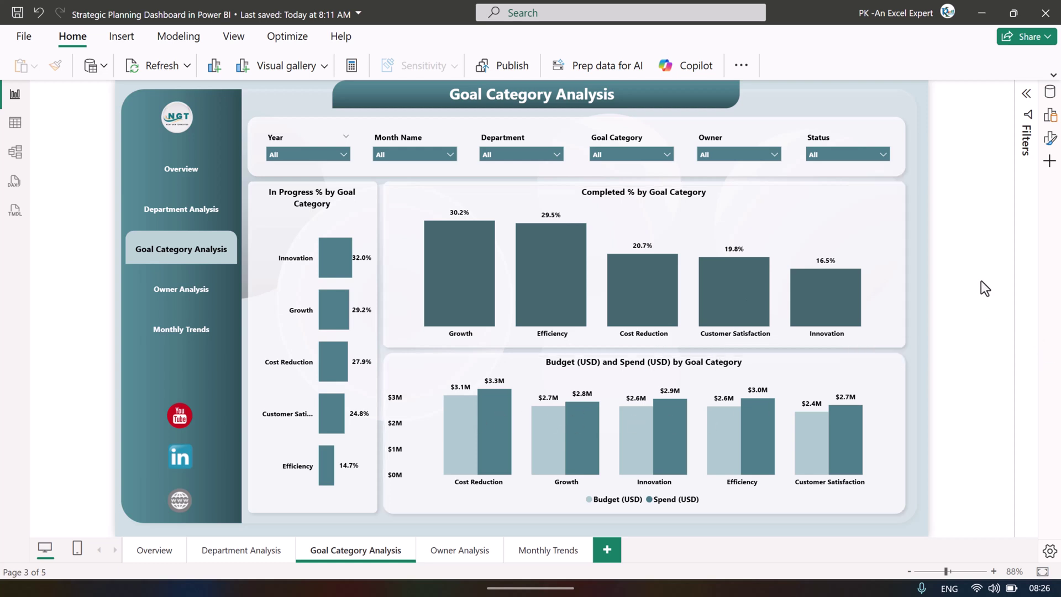
left_click(184, 299)
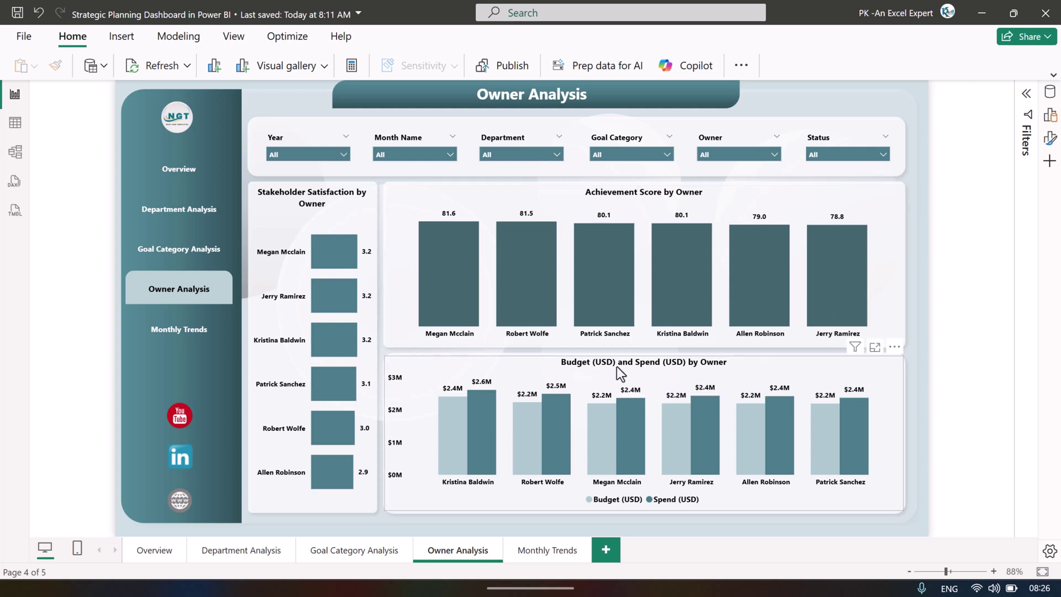
Open the Monthly Trends page, then switch to Table view for the raw data.
left_click(179, 331)
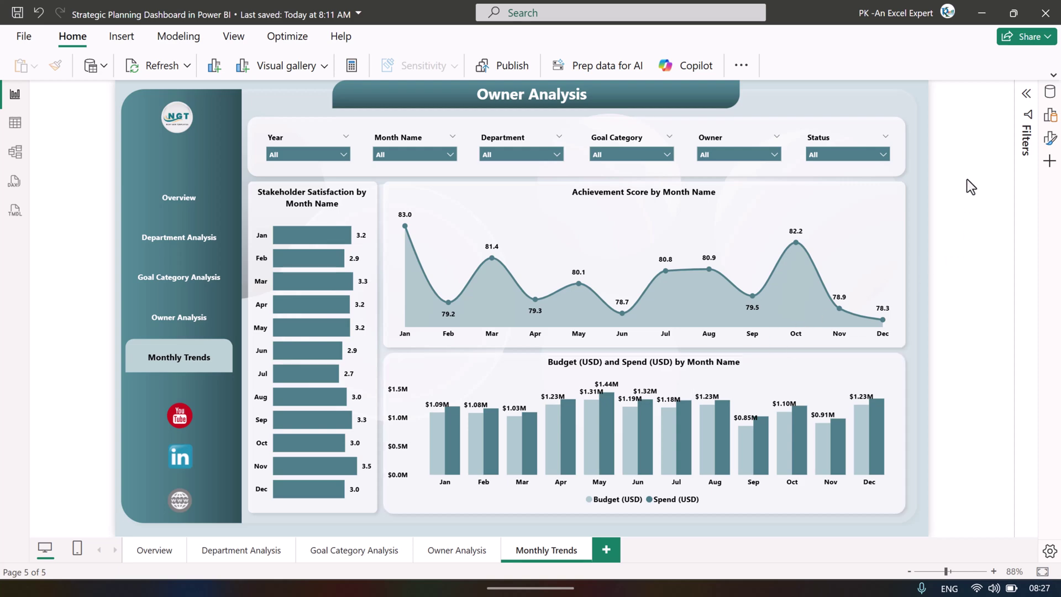
left_click(16, 123)
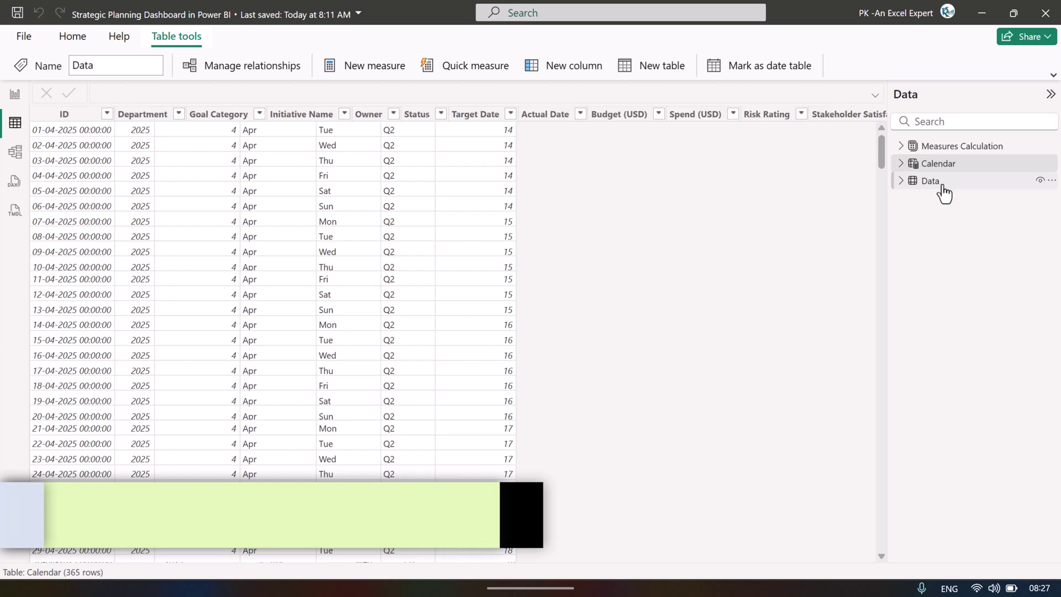
Show the Data table's 500 rows, then expand the ribbon and open Home's Transform data menu.
left_click(932, 186)
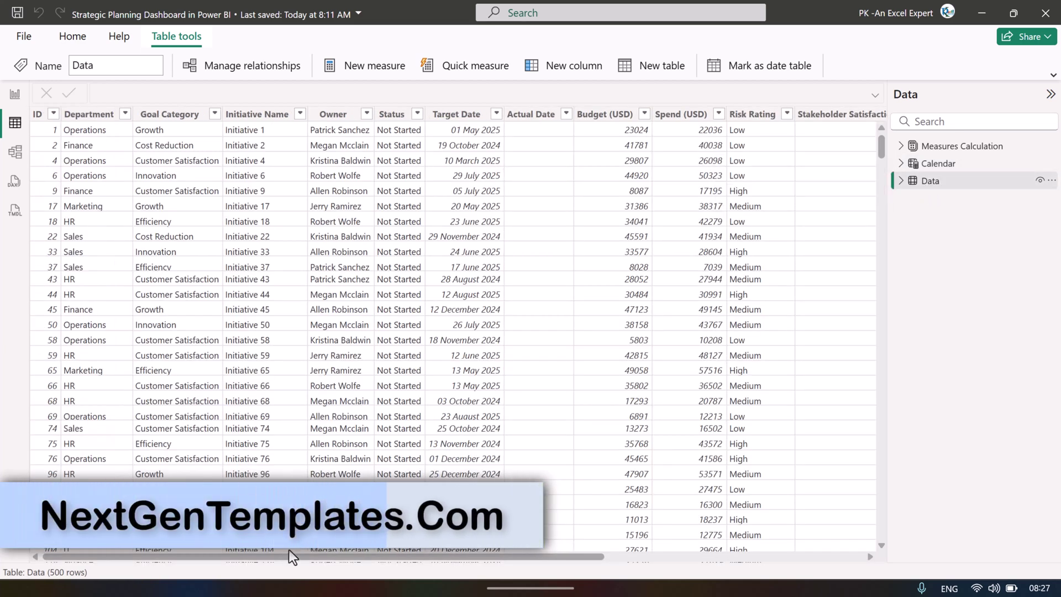
mouse_move(223, 555)
left_mouse_down()
mouse_move(529, 563)
mouse_move(226, 555)
left_mouse_up()
left_click(1053, 75)
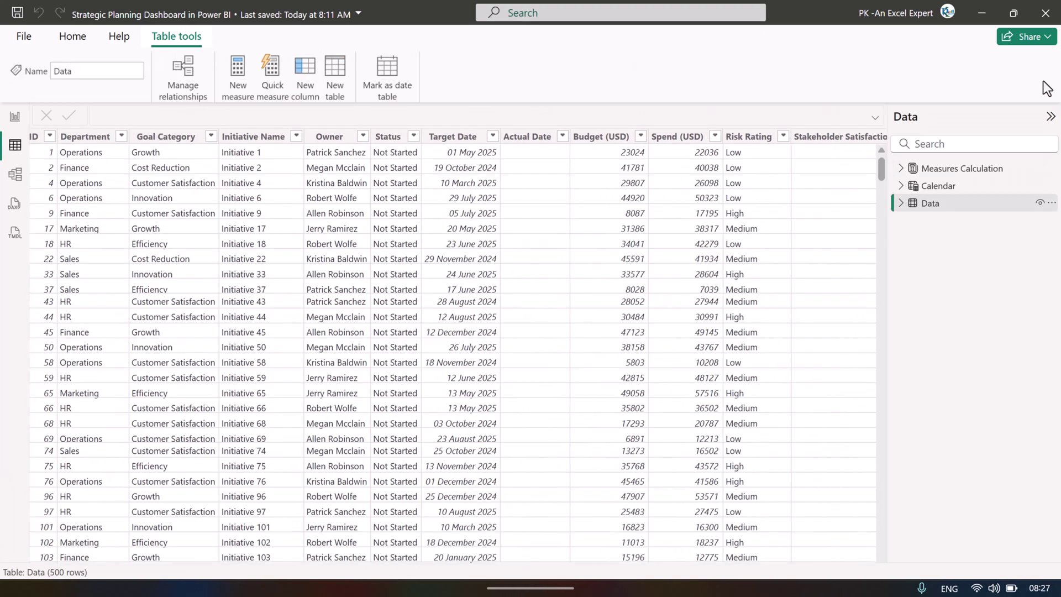
left_click(72, 37)
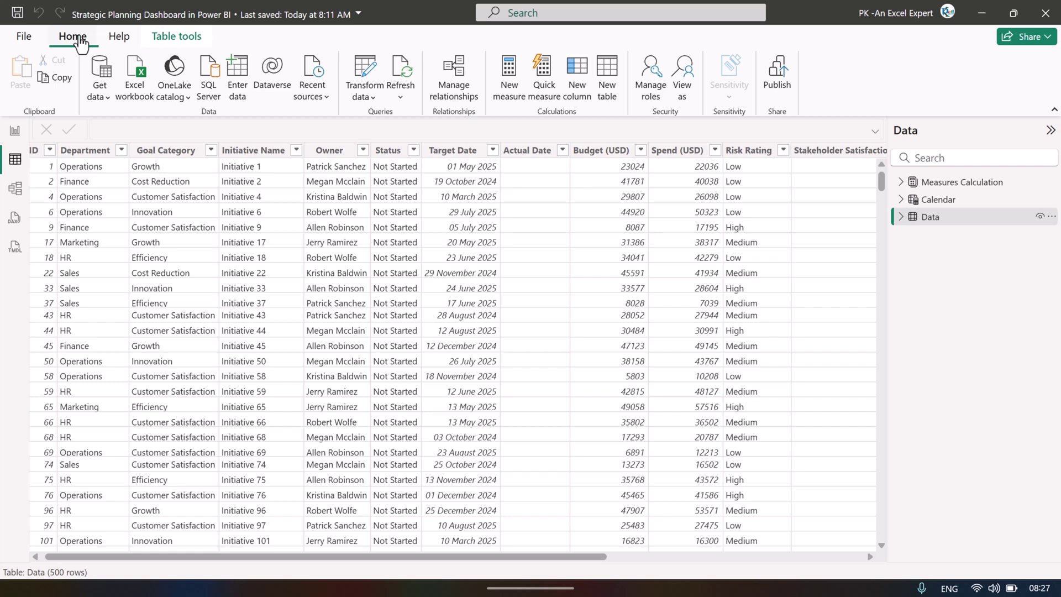
left_click(376, 99)
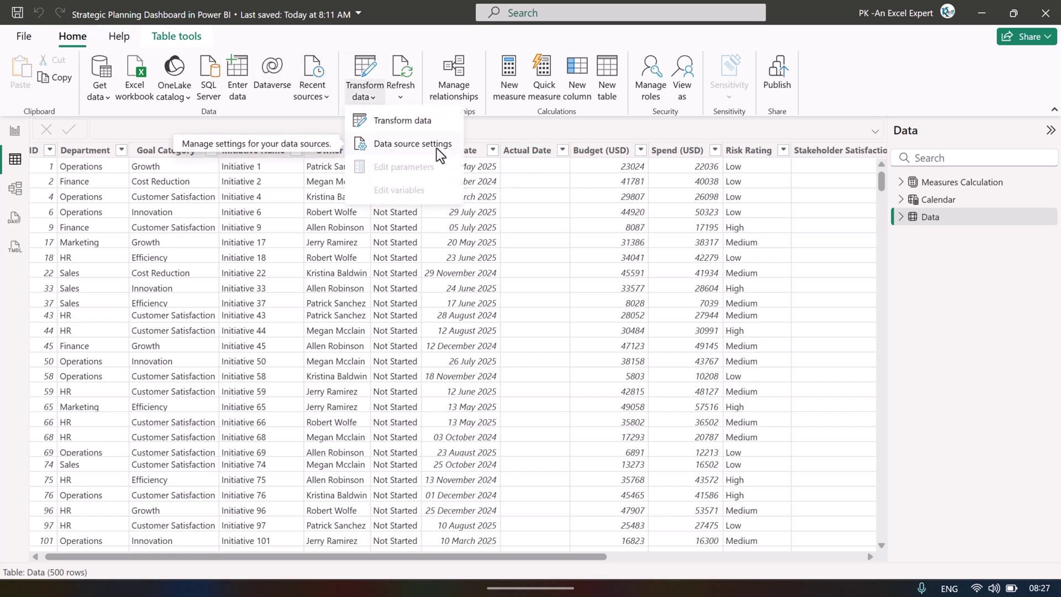
Read the Data.xlsx file path in Data source settings' Change Source, then close both windows.
left_click(416, 146)
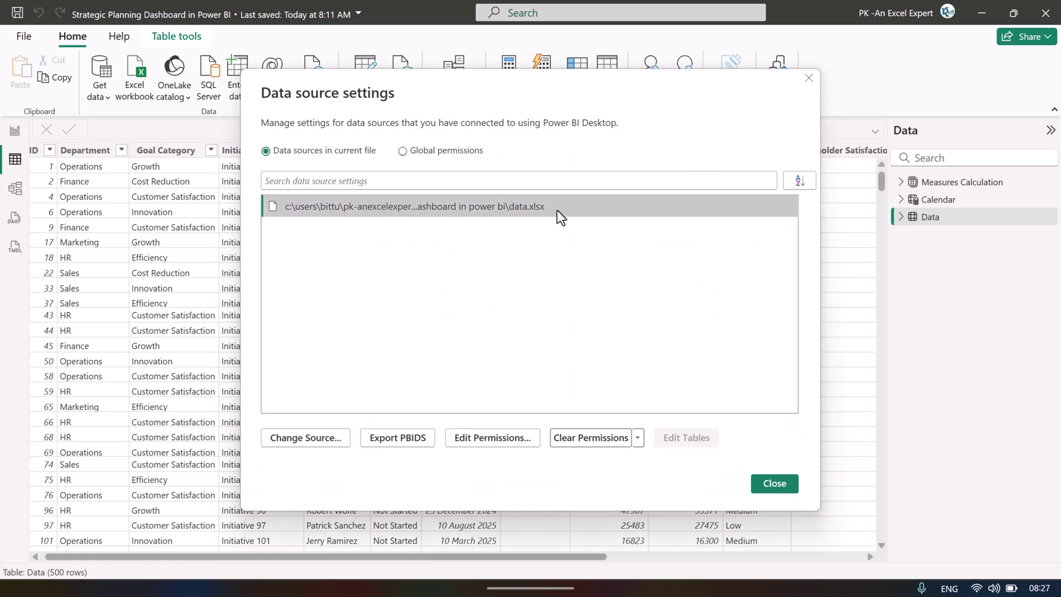
left_click(307, 440)
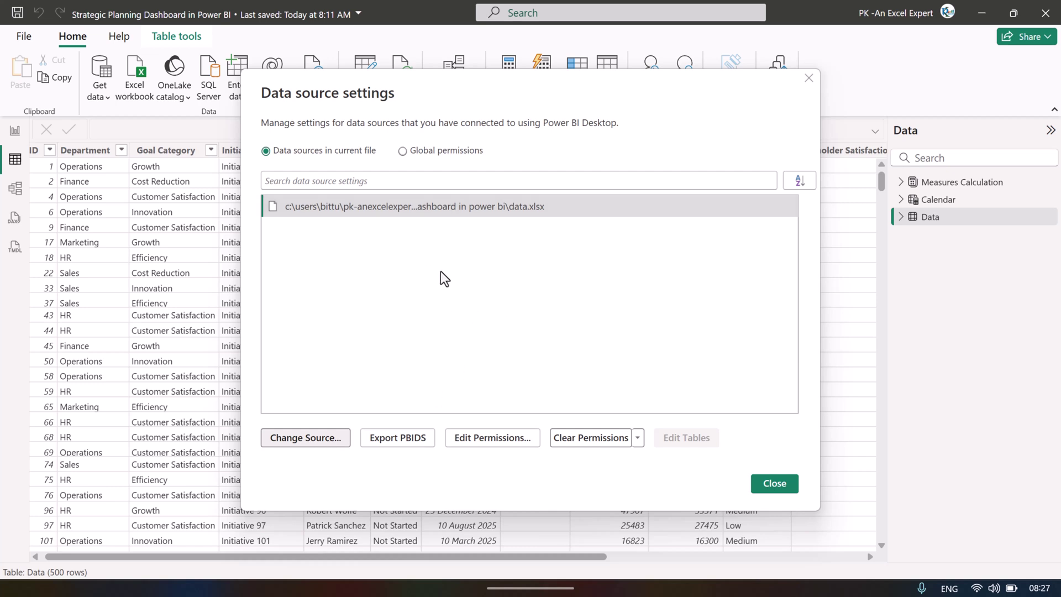
left_click_drag(300, 282, 687, 288)
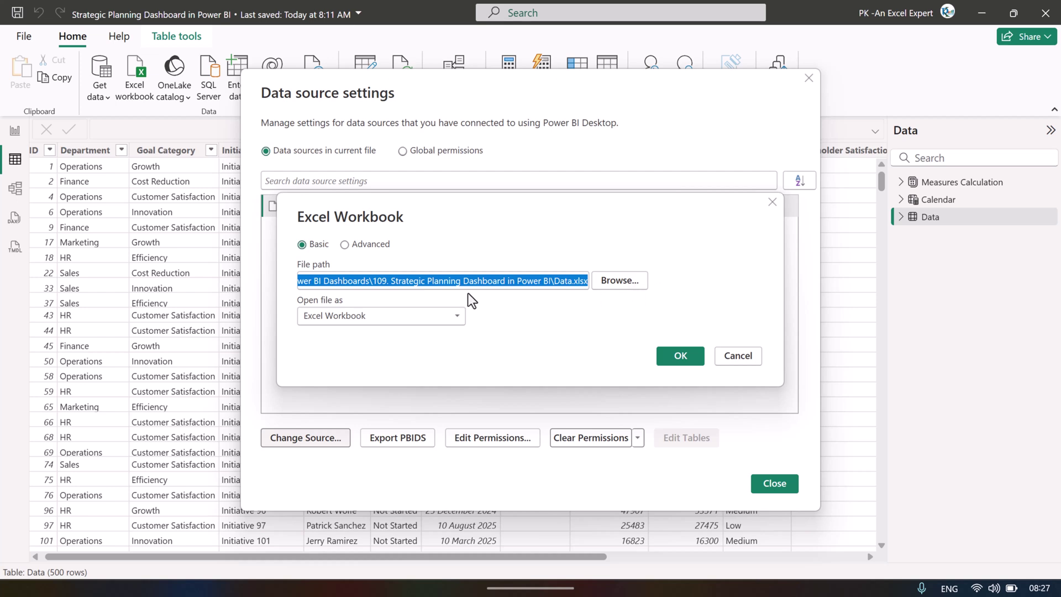
left_click(422, 281)
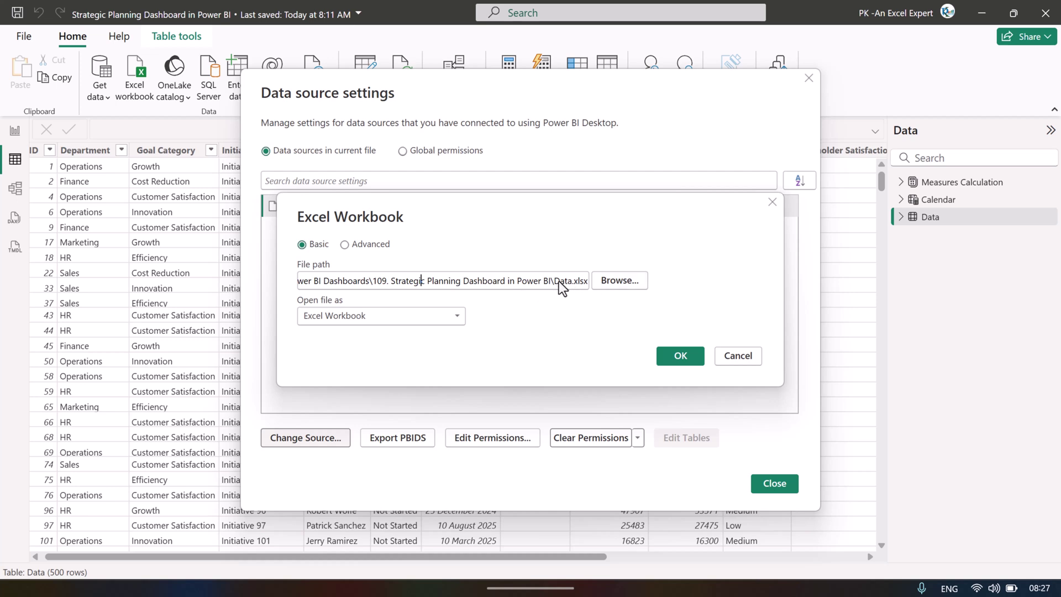
left_click(772, 202)
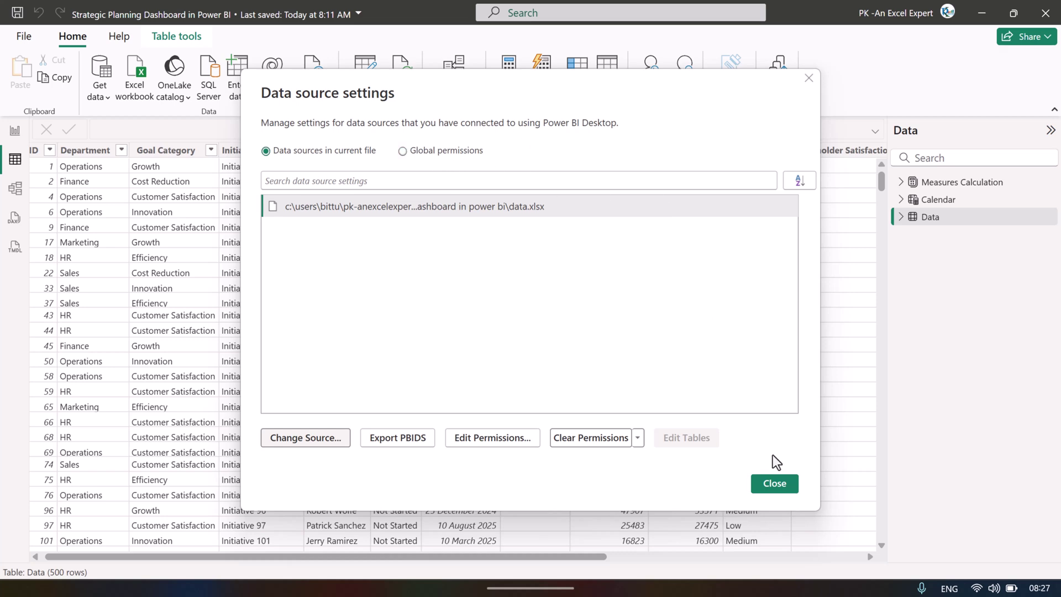
left_click(775, 484)
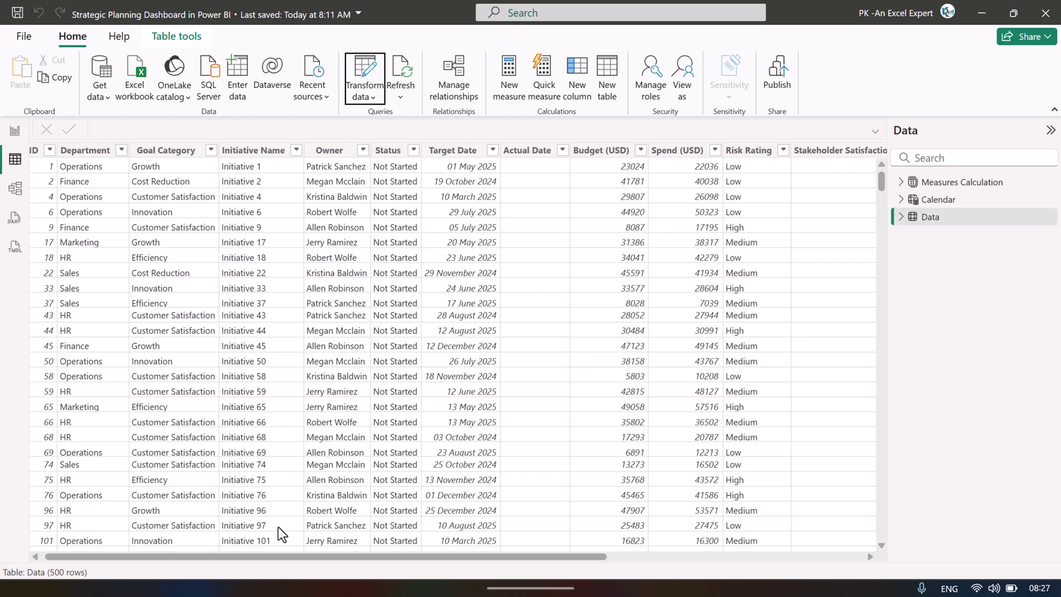
left_click_drag(253, 556, 41, 310)
left_click(38, 152)
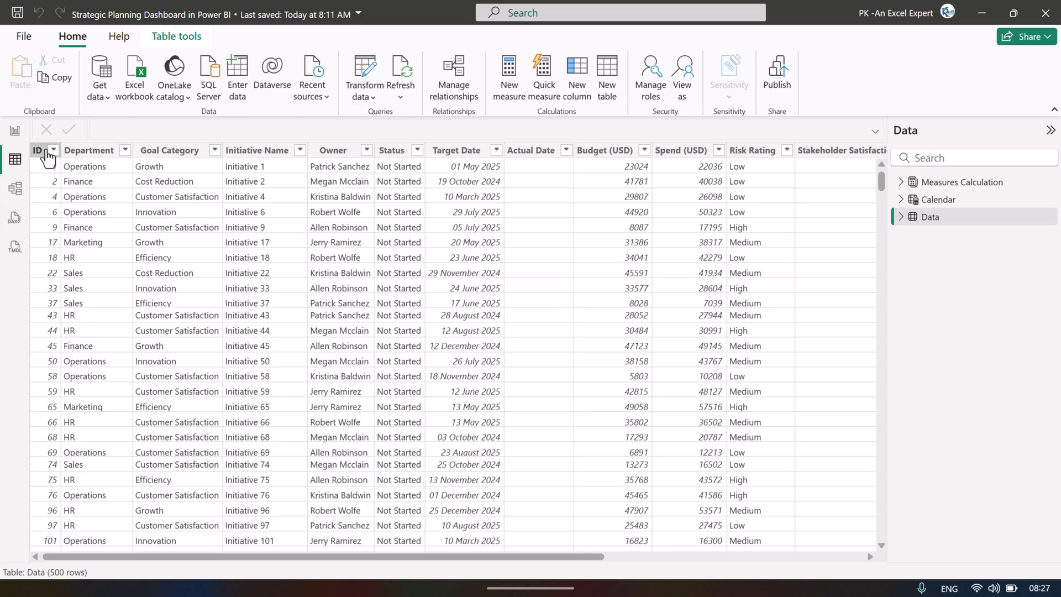
left_click(94, 150)
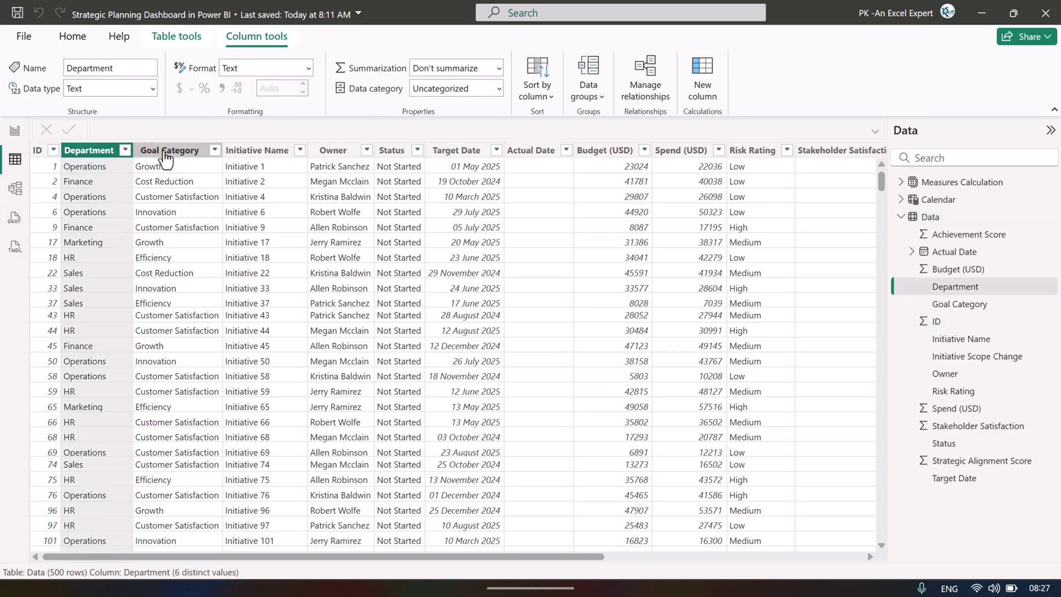
left_click(160, 153)
left_click(276, 155)
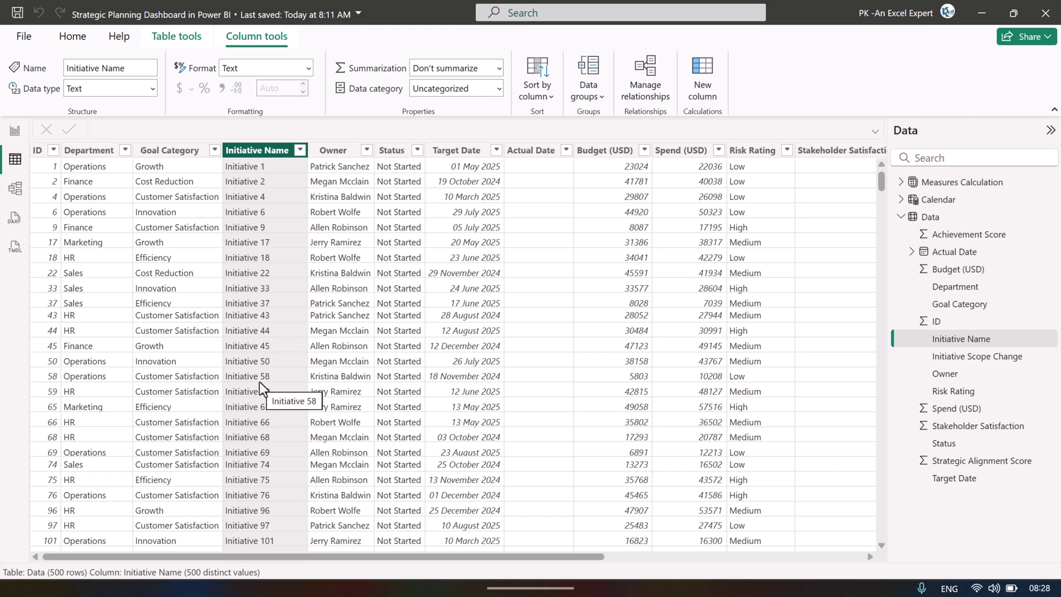
left_click(337, 152)
left_click(403, 153)
left_click(417, 151)
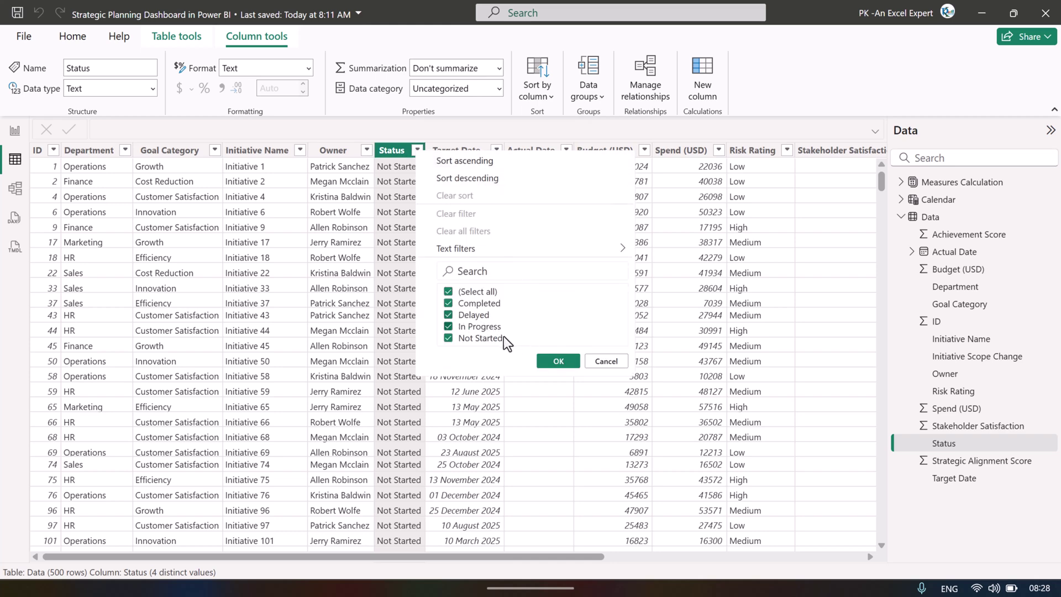
left_click(620, 367)
left_click(480, 152)
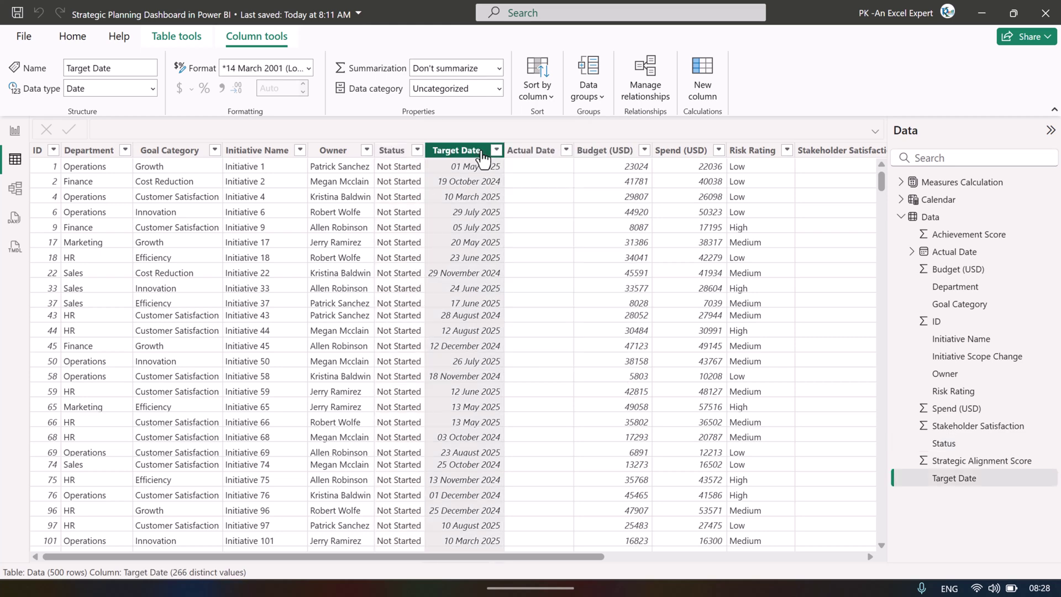
left_click(534, 149)
left_click(537, 130)
left_click(614, 150)
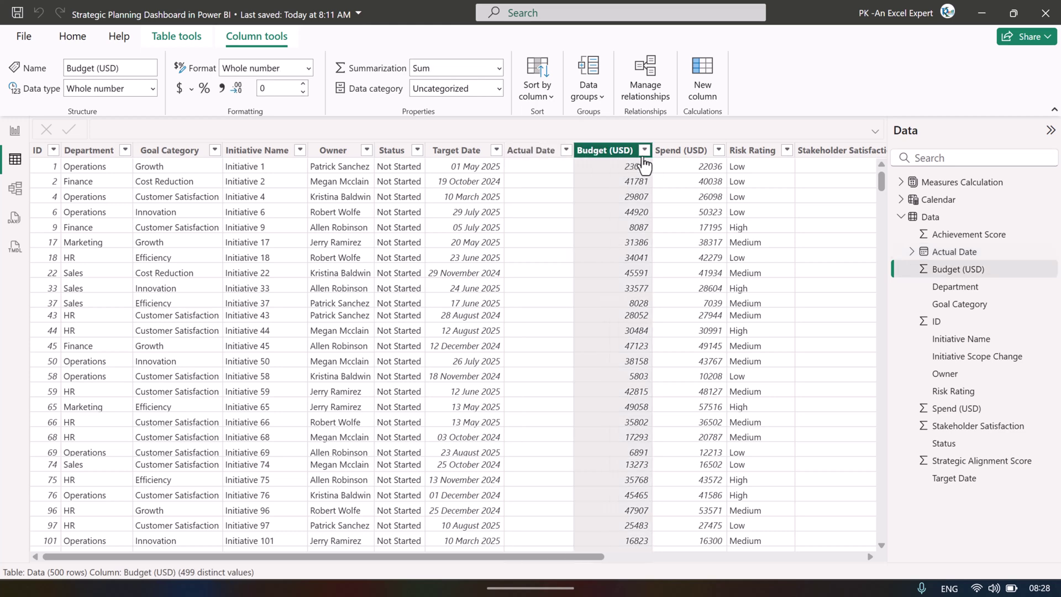
left_click(679, 151)
left_click_drag(360, 557, 619, 557)
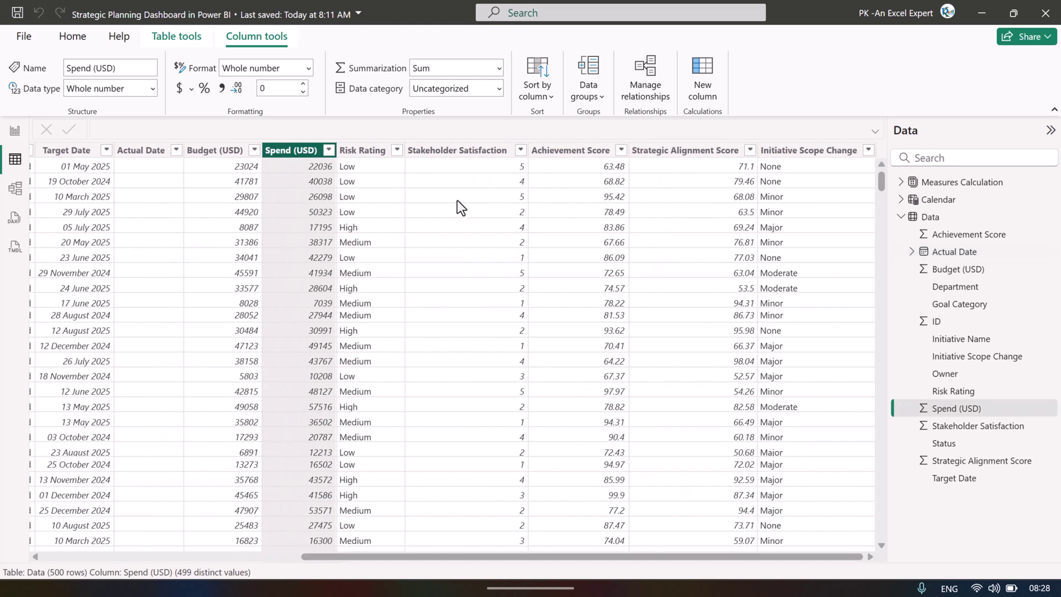
left_click(364, 155)
left_click(396, 152)
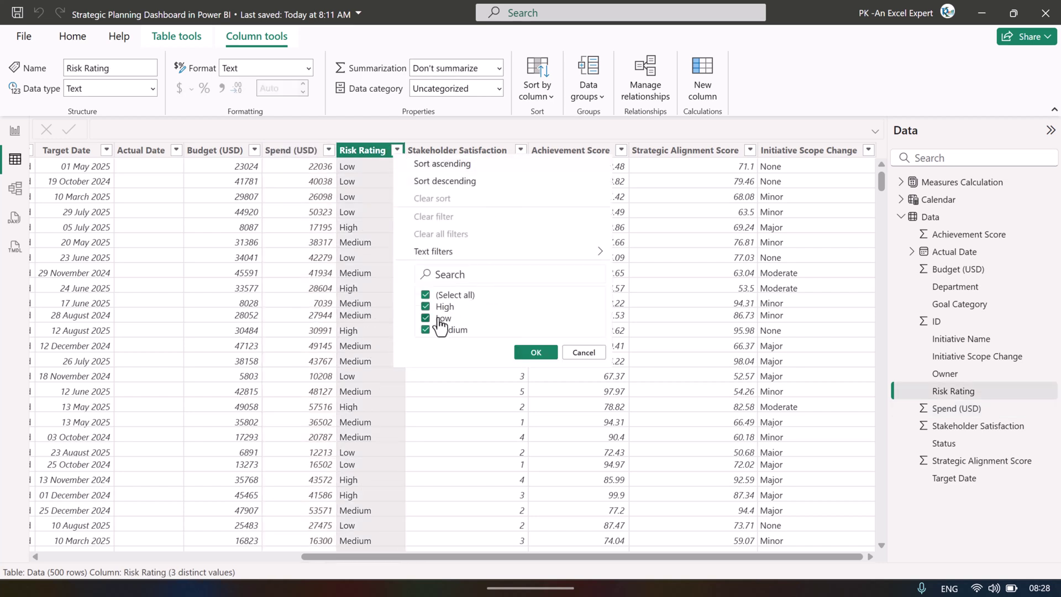
left_click(583, 353)
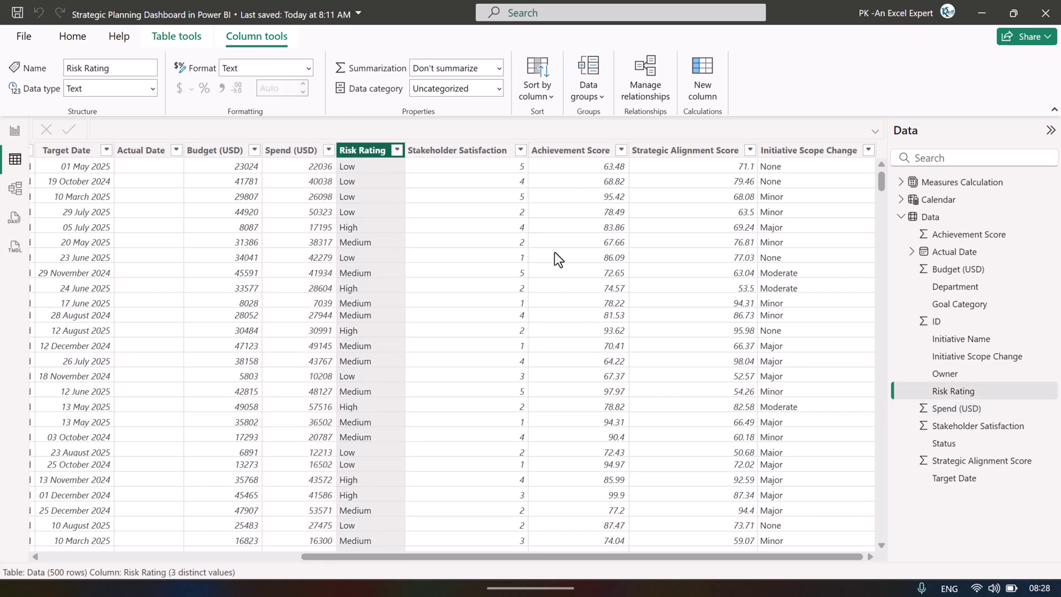
left_click(472, 150)
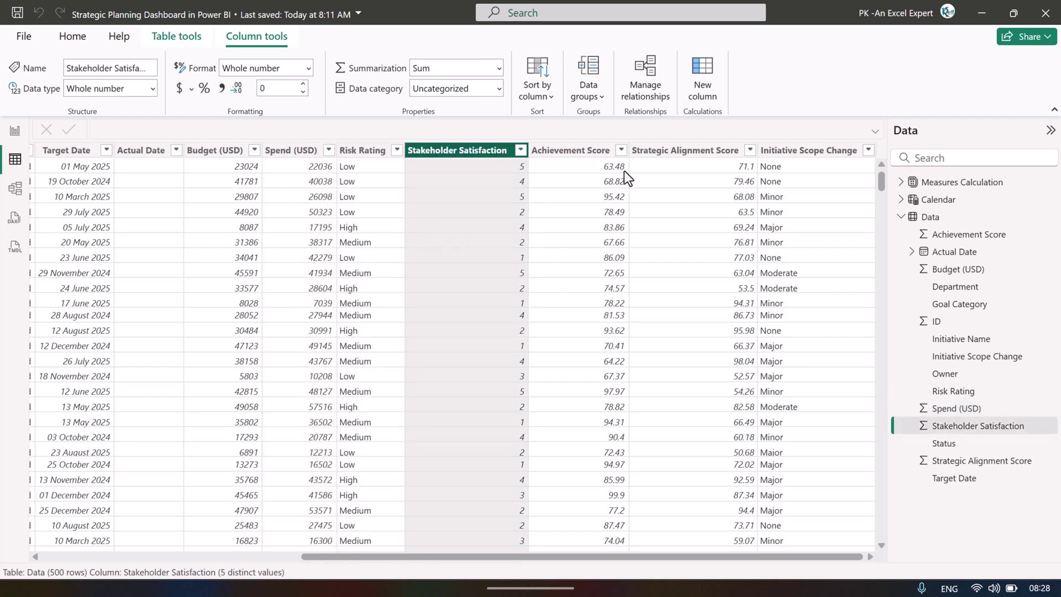
left_click(520, 150)
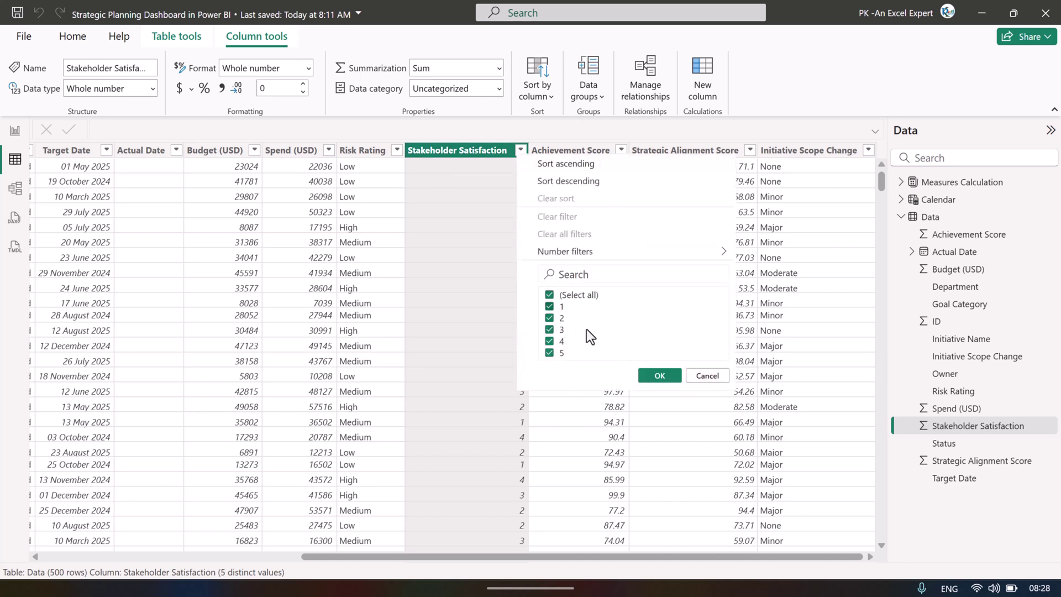
left_click(707, 376)
left_click(575, 150)
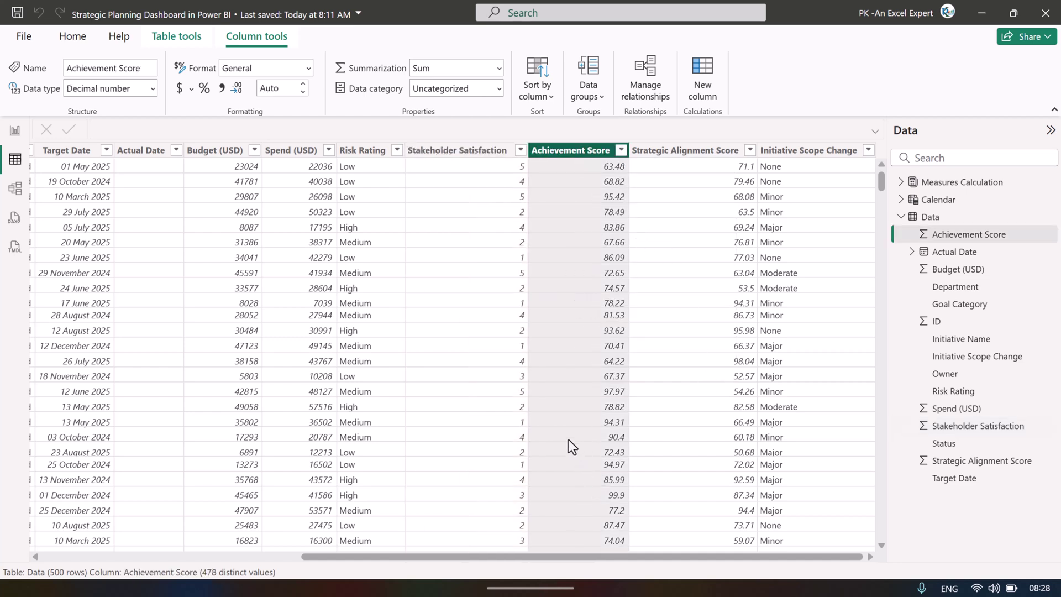
left_click(621, 151)
left_click(577, 144)
left_click(721, 153)
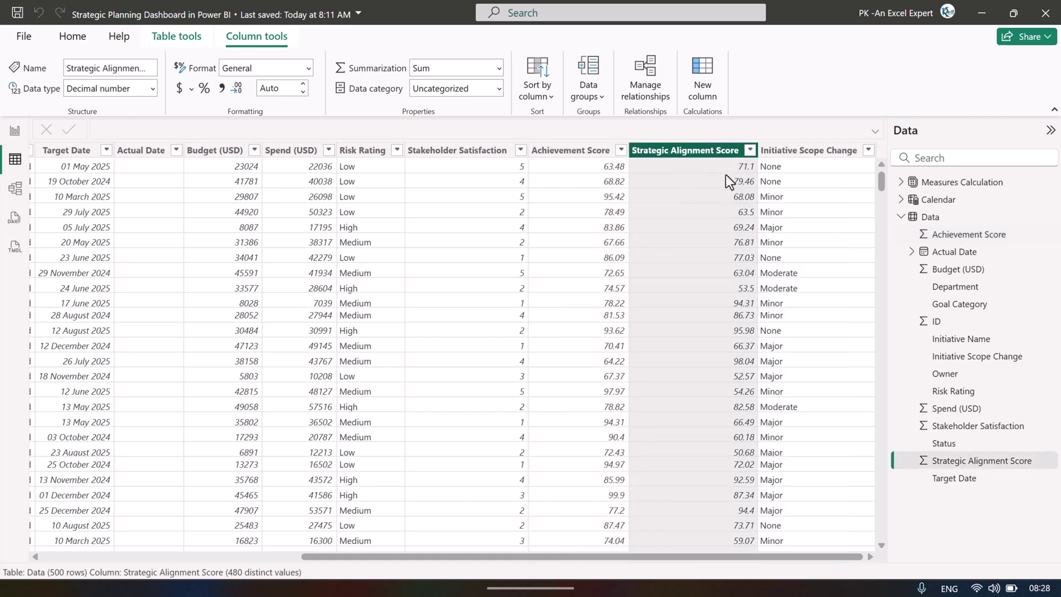
left_click(807, 153)
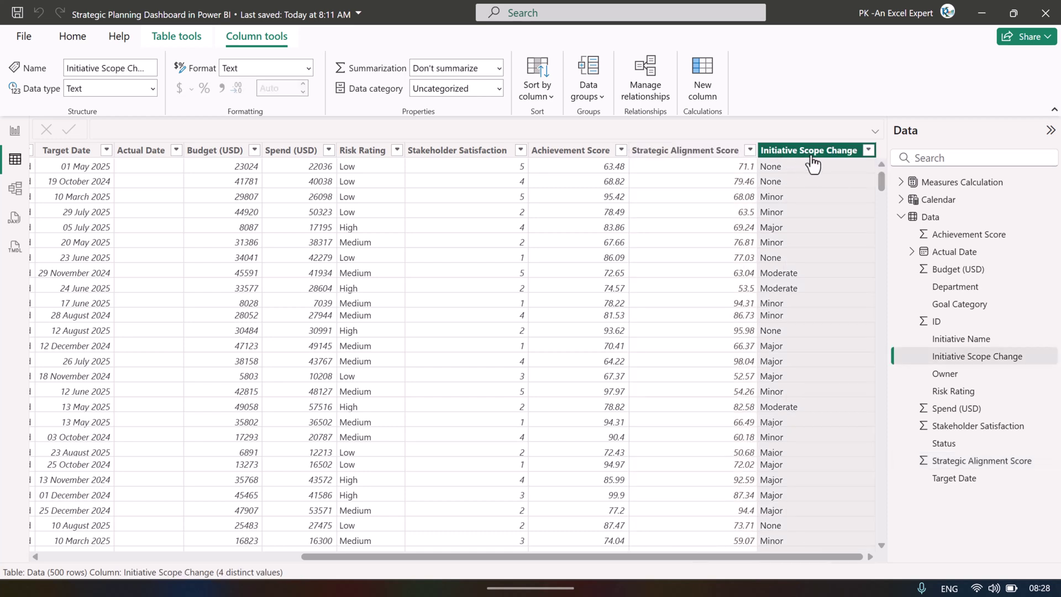
left_click(869, 150)
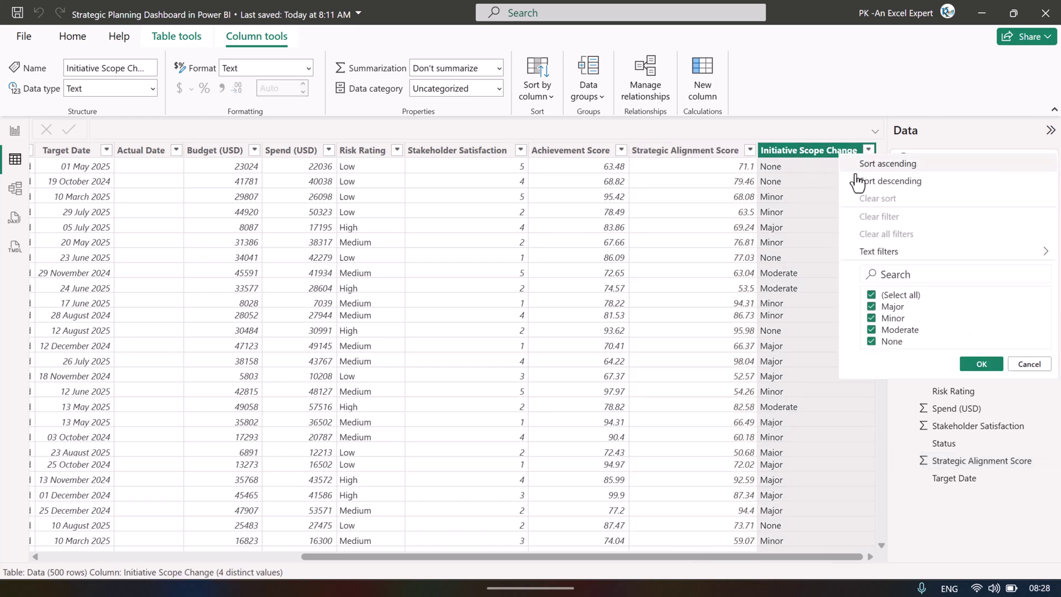
left_click(1032, 365)
left_click_drag(471, 555, 128, 541)
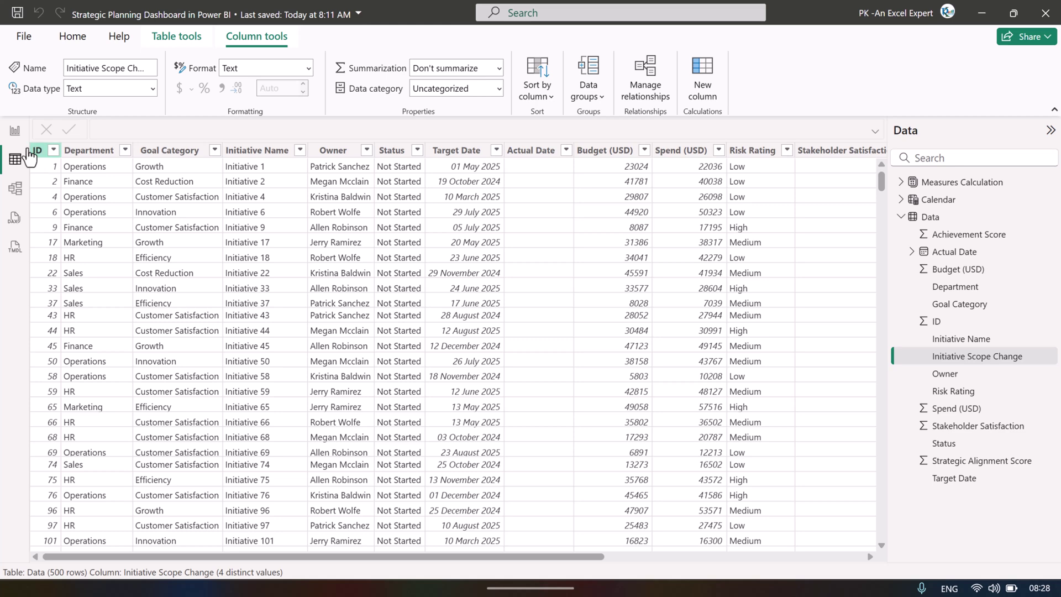
left_click(15, 133)
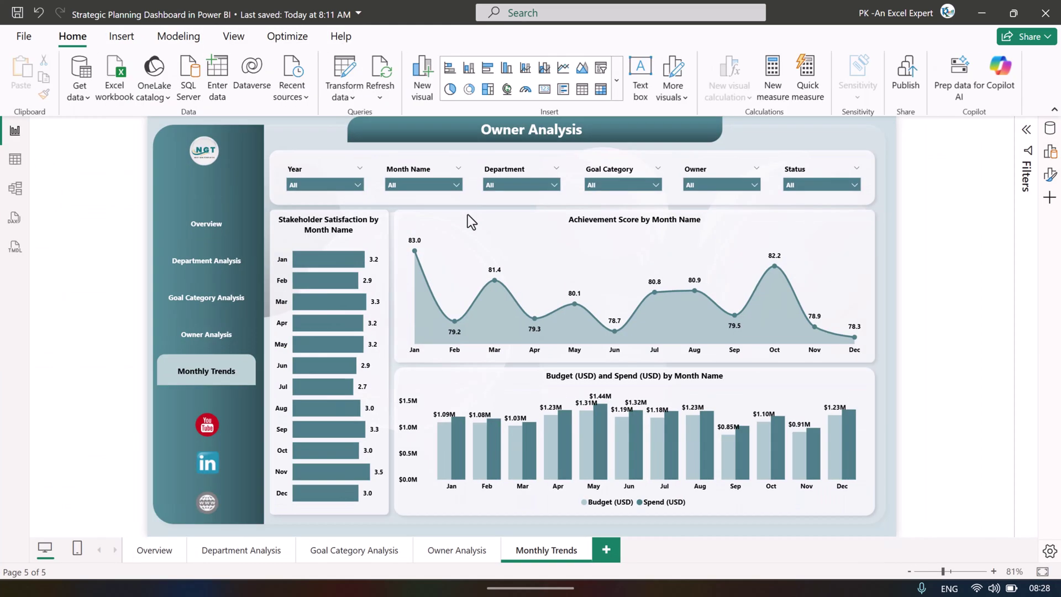
left_click(15, 159)
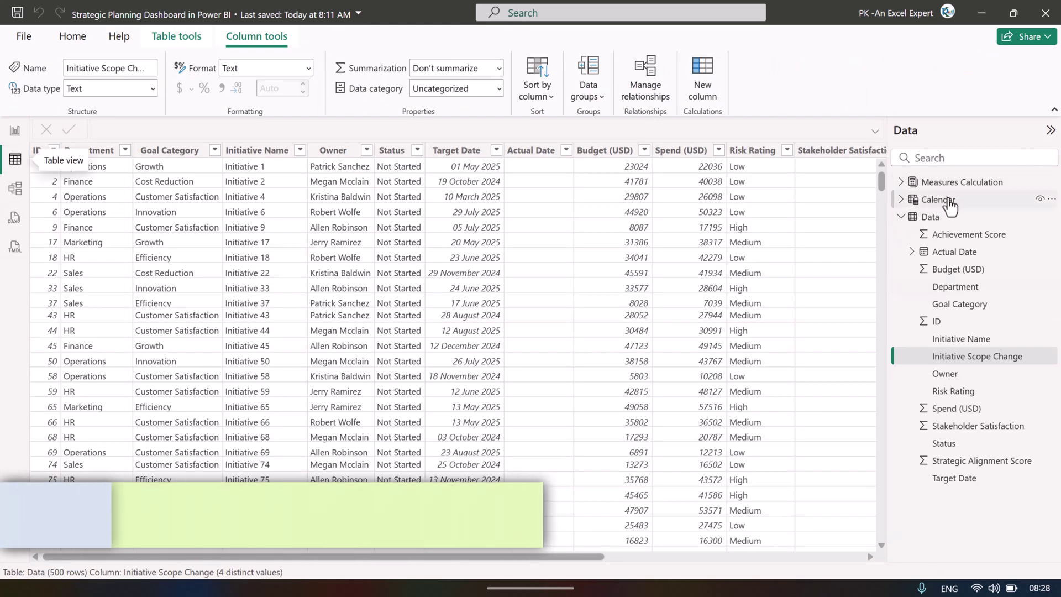
Open the Calendar table and highlight its Min_Date/Max_Date variables, CALENDAR range and ADDCOLUMNS columns.
left_click(971, 201)
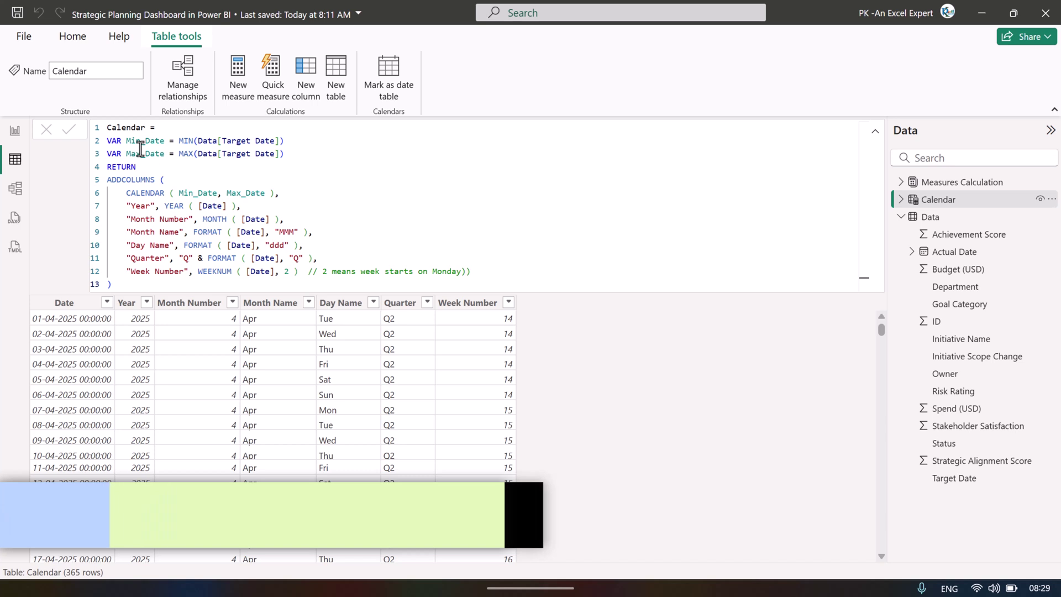
left_click_drag(108, 141, 302, 154)
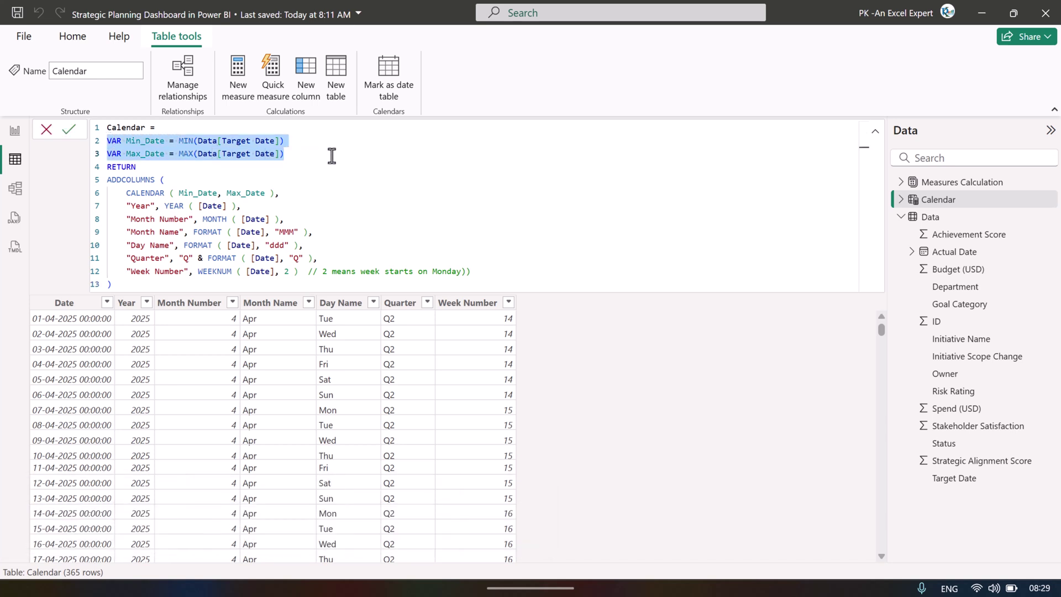
left_click(332, 156)
mouse_move(123, 141)
left_mouse_down()
mouse_move(285, 141)
mouse_move(111, 153)
left_mouse_up()
left_click(307, 155)
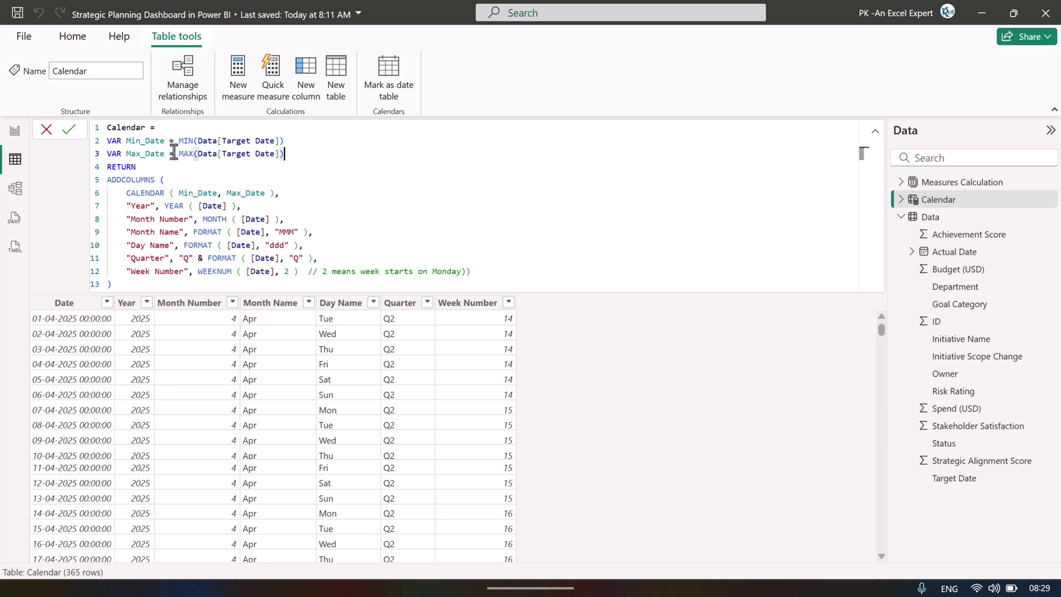
left_click_drag(113, 179, 169, 193)
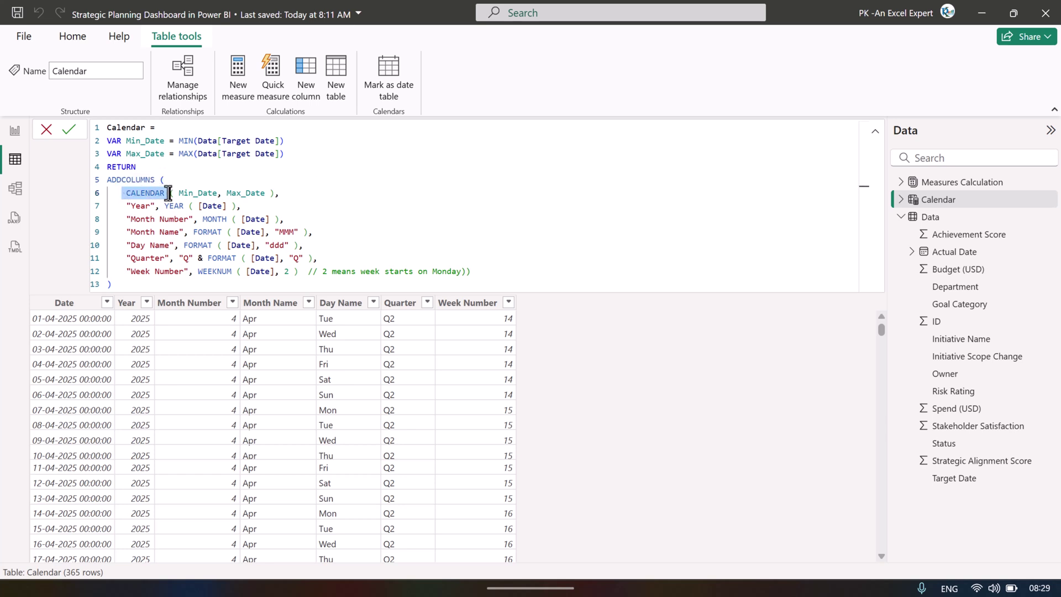
left_click_drag(279, 192, 128, 192)
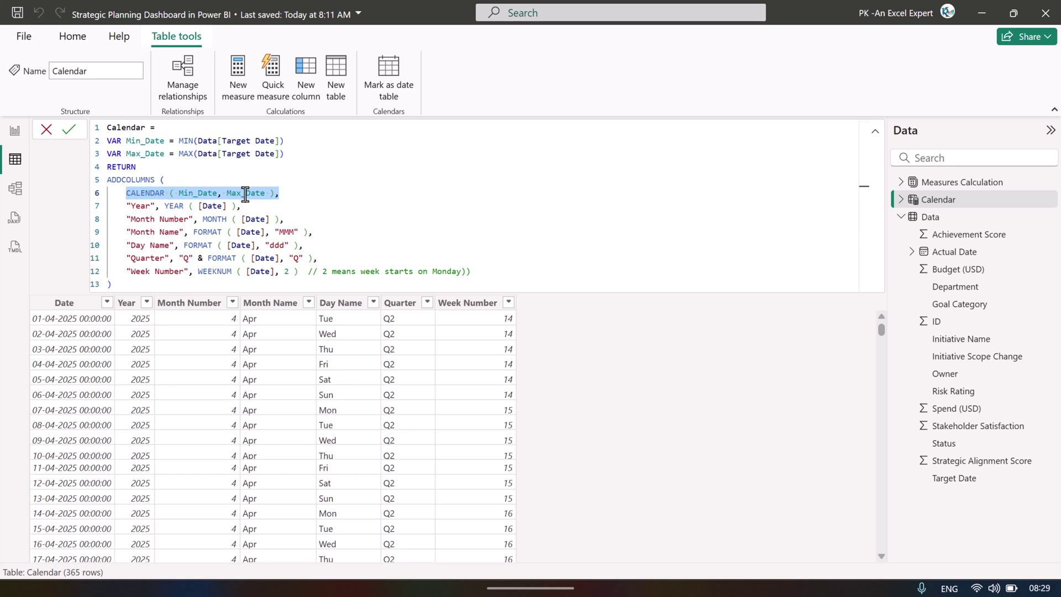
left_click_drag(116, 179, 172, 180)
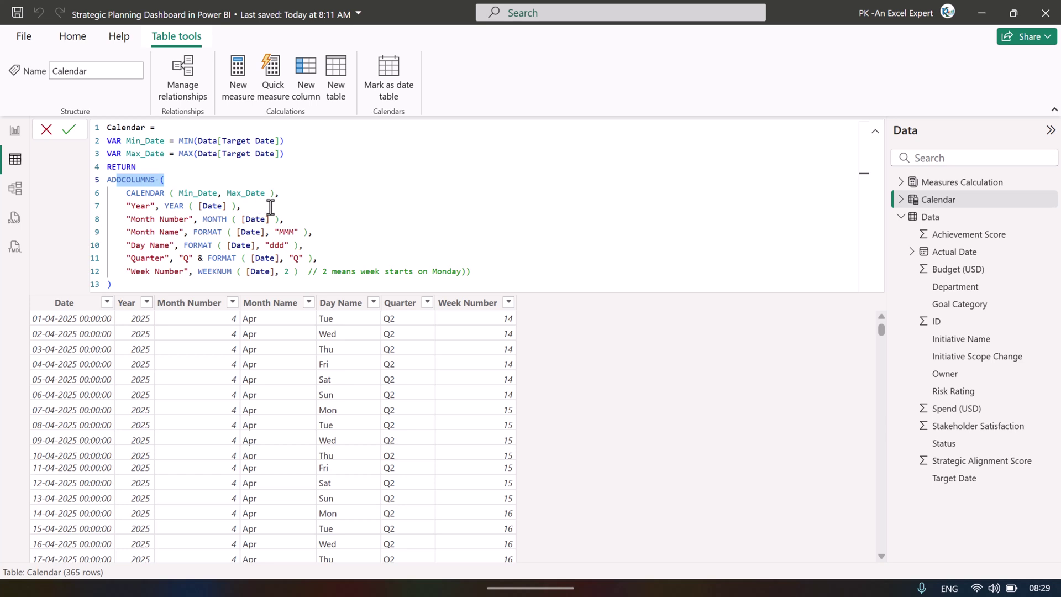
left_click_drag(121, 205, 471, 271)
left_click(310, 206)
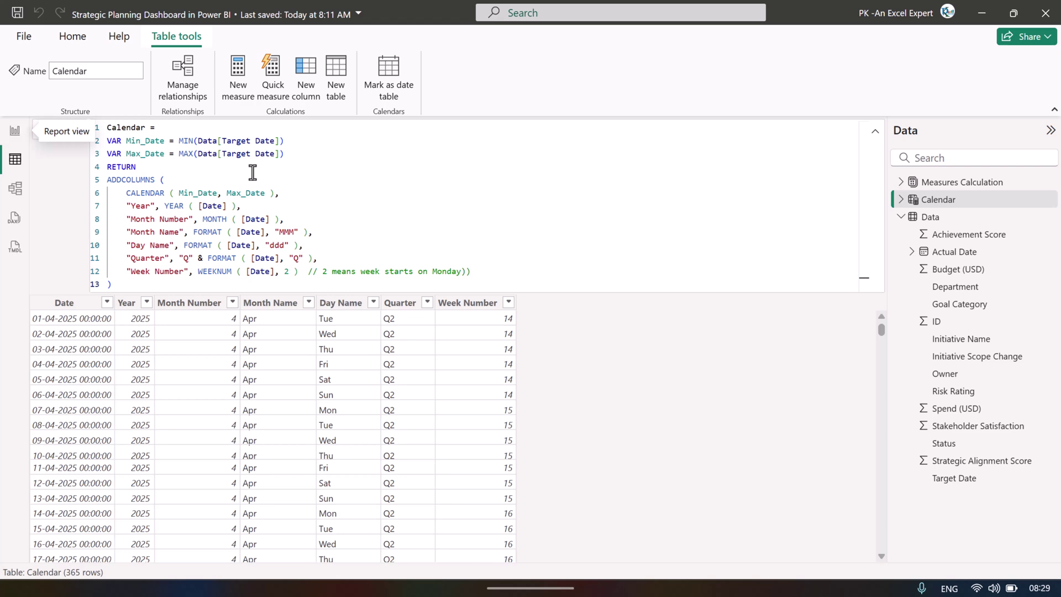
In Model view, collapse the Properties and Data panes and move the Calendar and Data cards left.
left_click(15, 188)
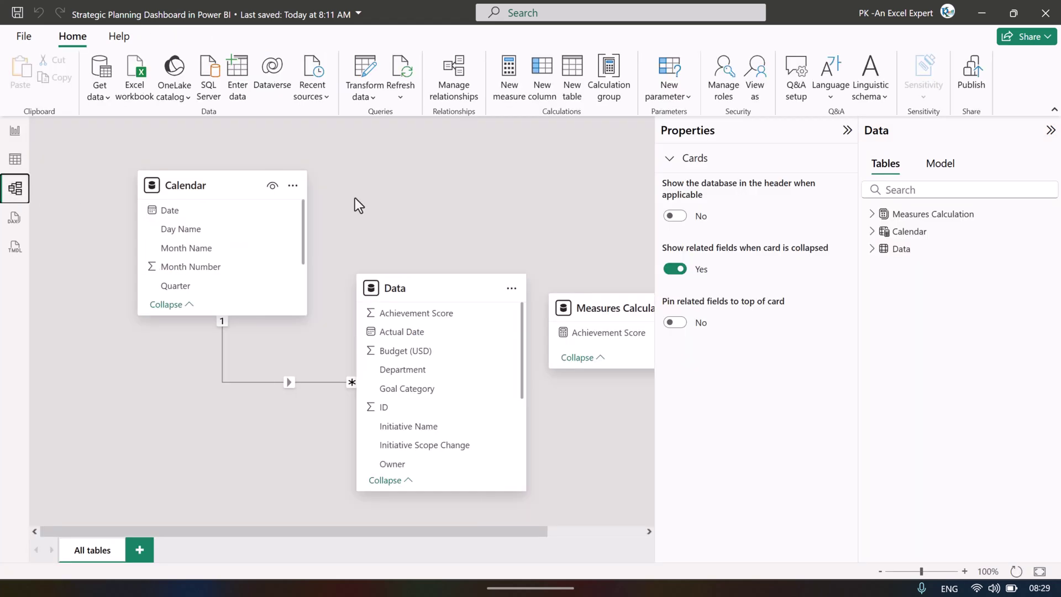
left_click(847, 130)
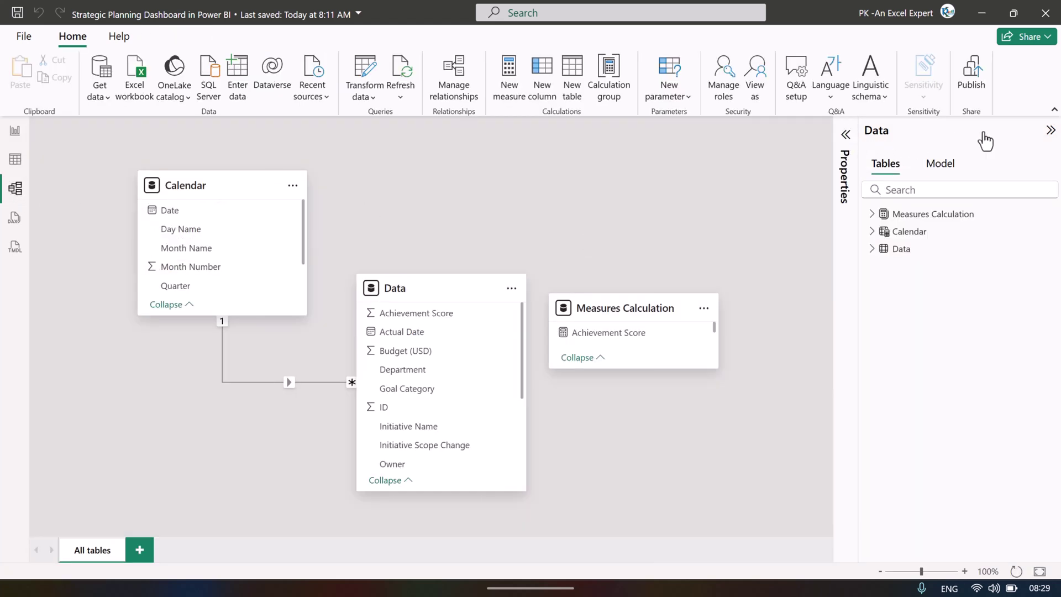
left_click(1050, 130)
left_click_drag(409, 305, 403, 318)
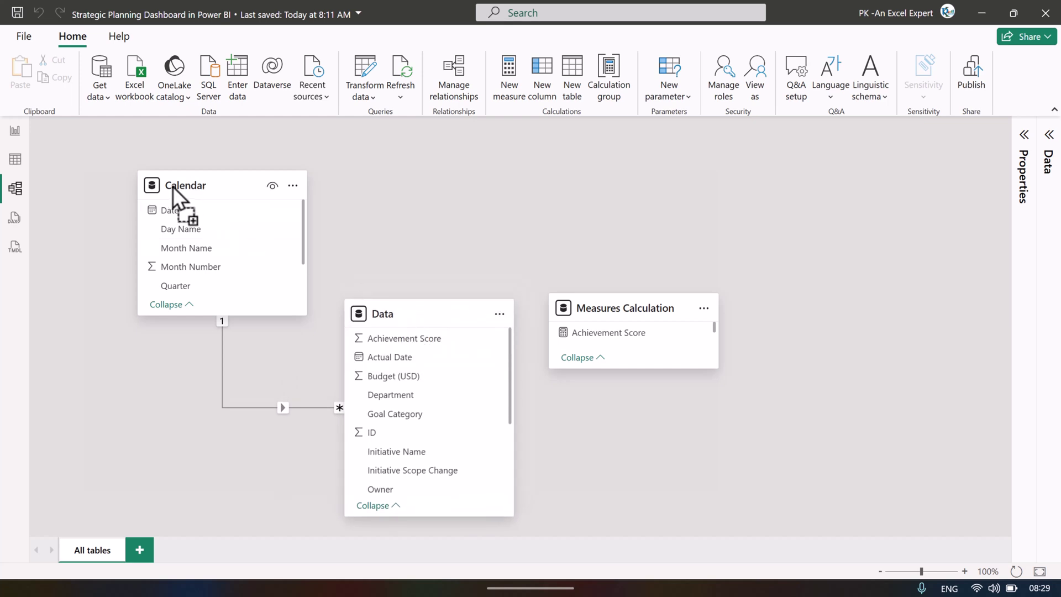
left_click_drag(177, 187, 134, 188)
left_click_drag(404, 319, 365, 324)
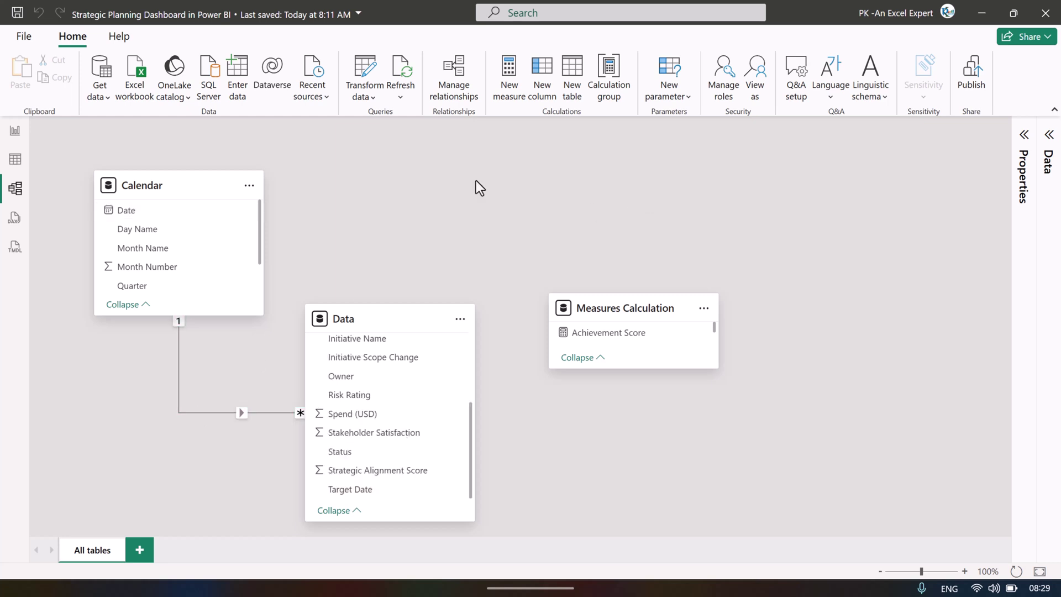
In Table view, expand Measures Calculation and select the Total measure, COUNTROWS(Data).
left_click(15, 131)
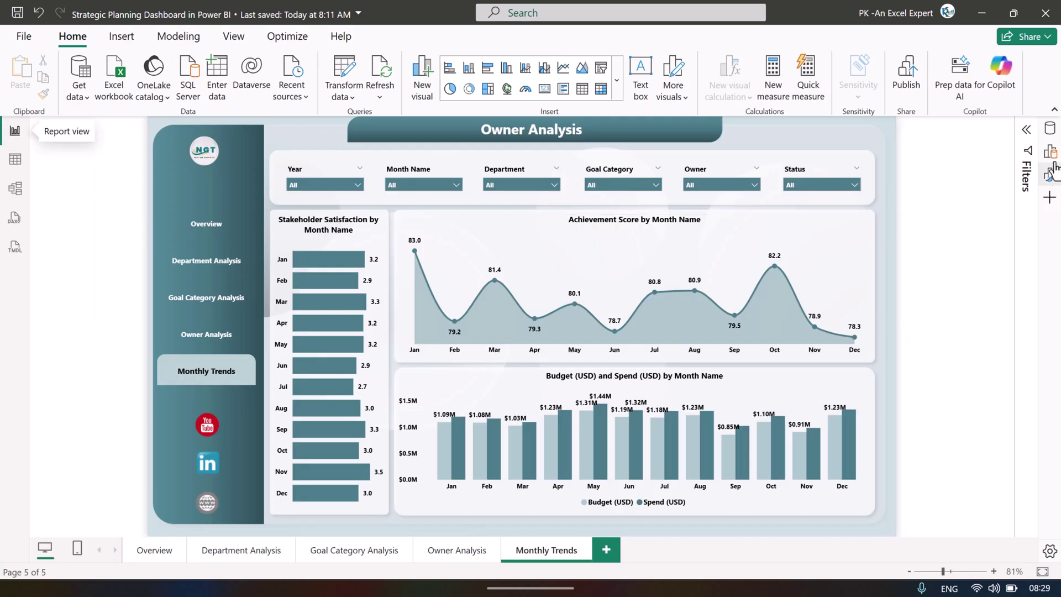
left_click(15, 159)
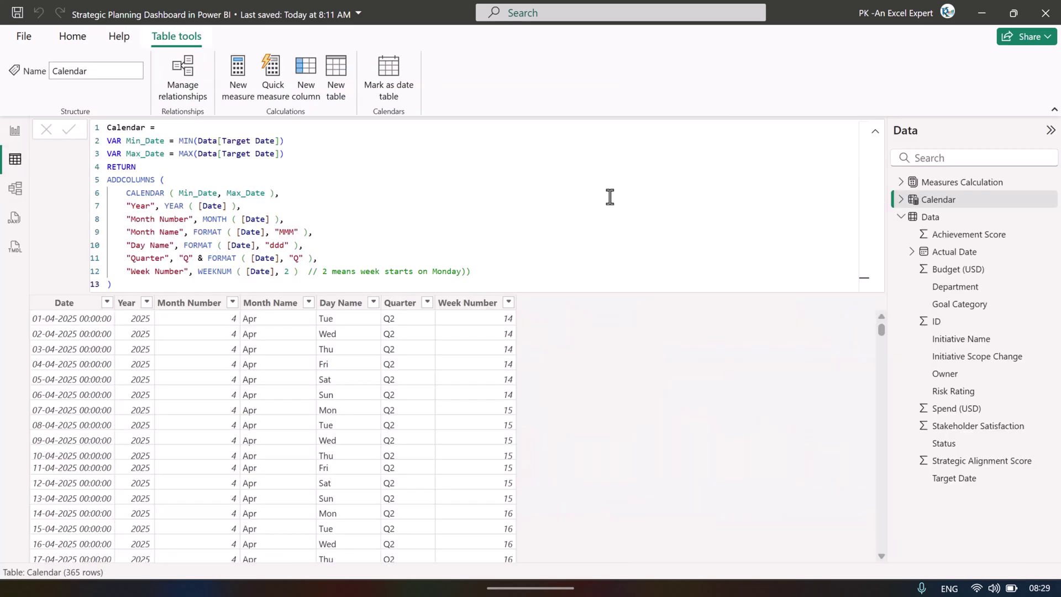
left_click(956, 184)
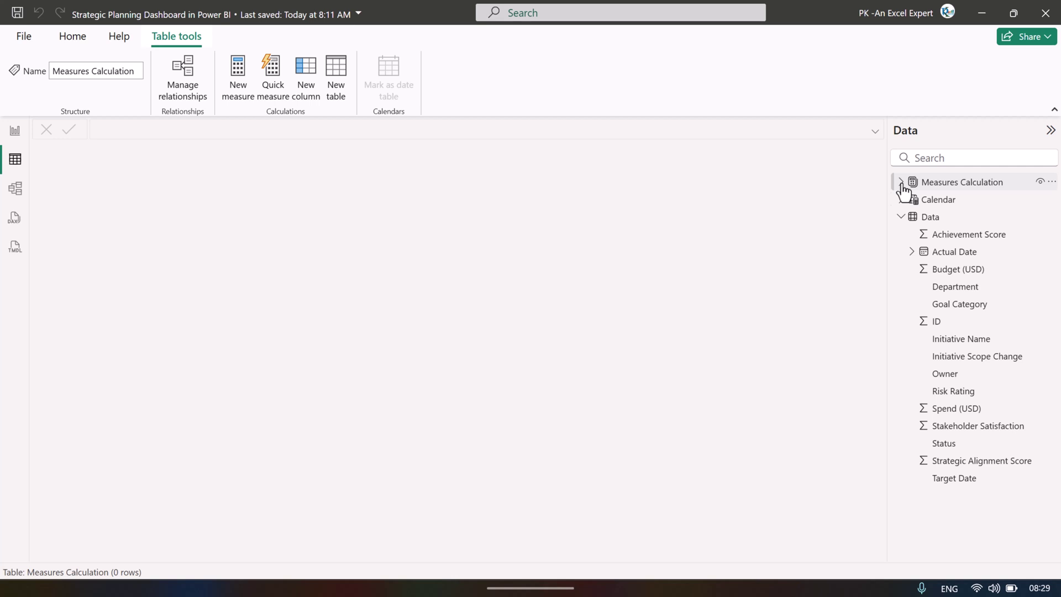
left_click(901, 182)
scroll(956, 362, "down", 5)
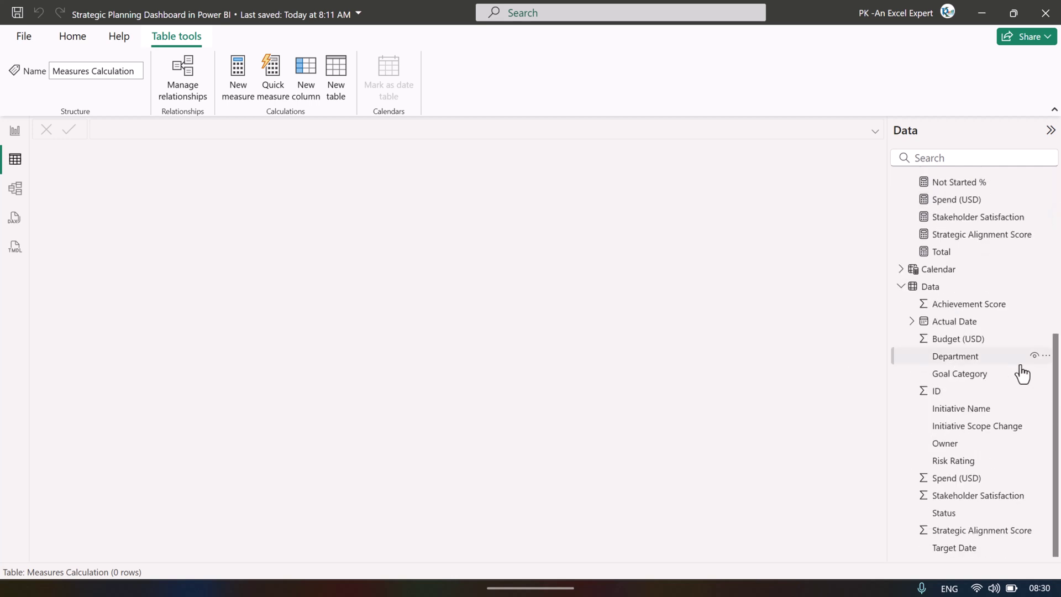
scroll(1022, 371, "up", 2)
left_click(942, 326)
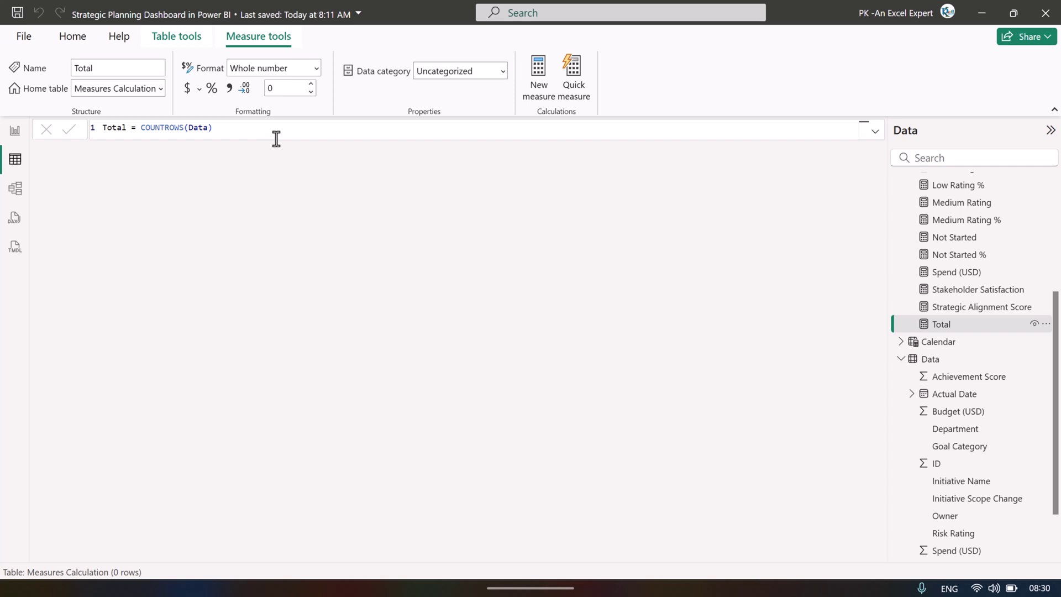
Inspect the Strategic Alignment Score and Stakeholder Satisfaction AVERAGE formulas and the Spend (USD) SUM.
left_click(975, 307)
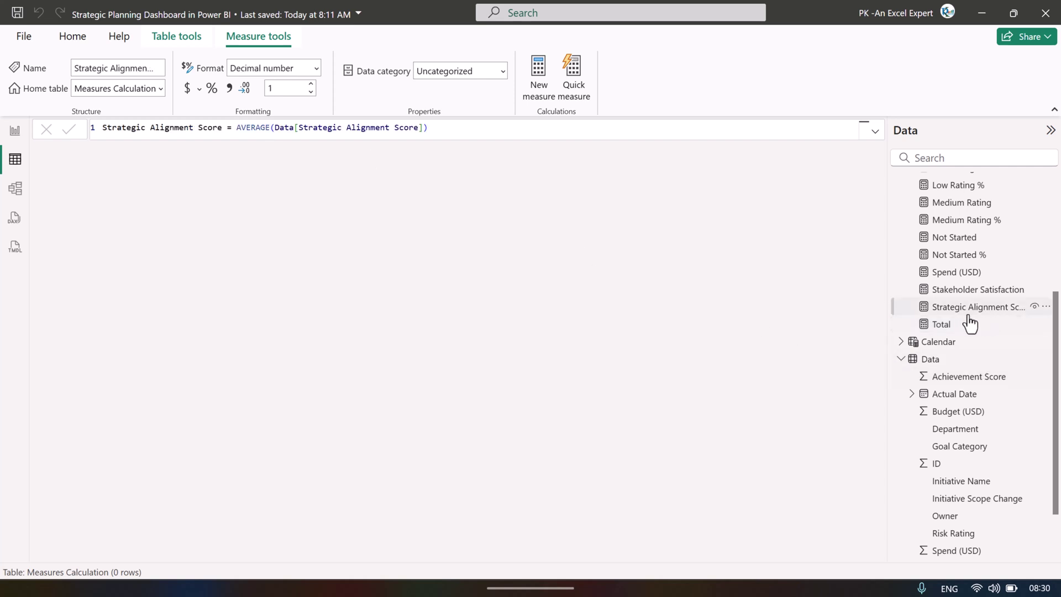
left_click_drag(236, 127, 484, 131)
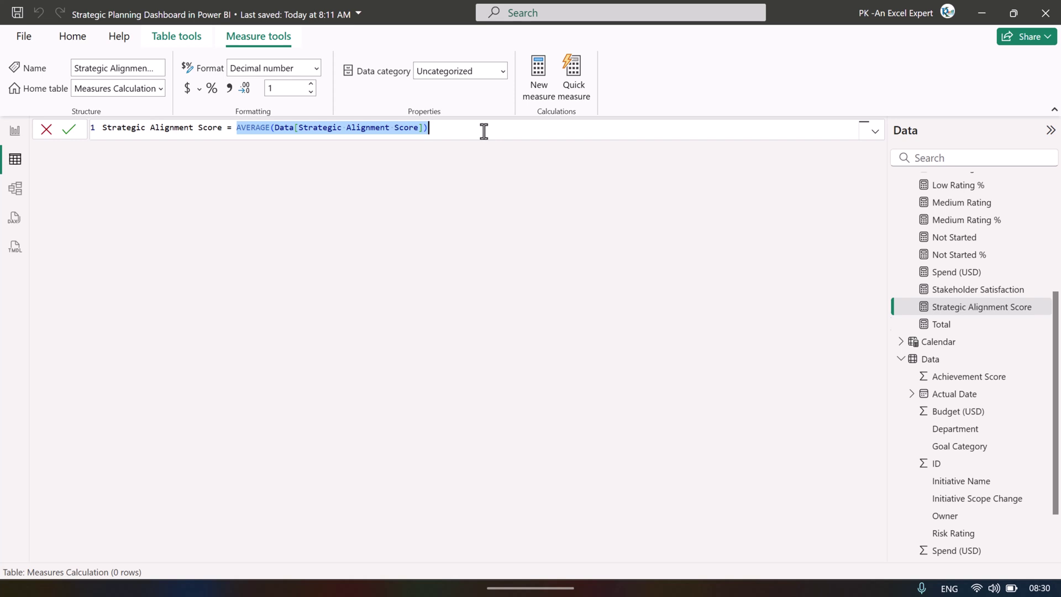
left_click(982, 291)
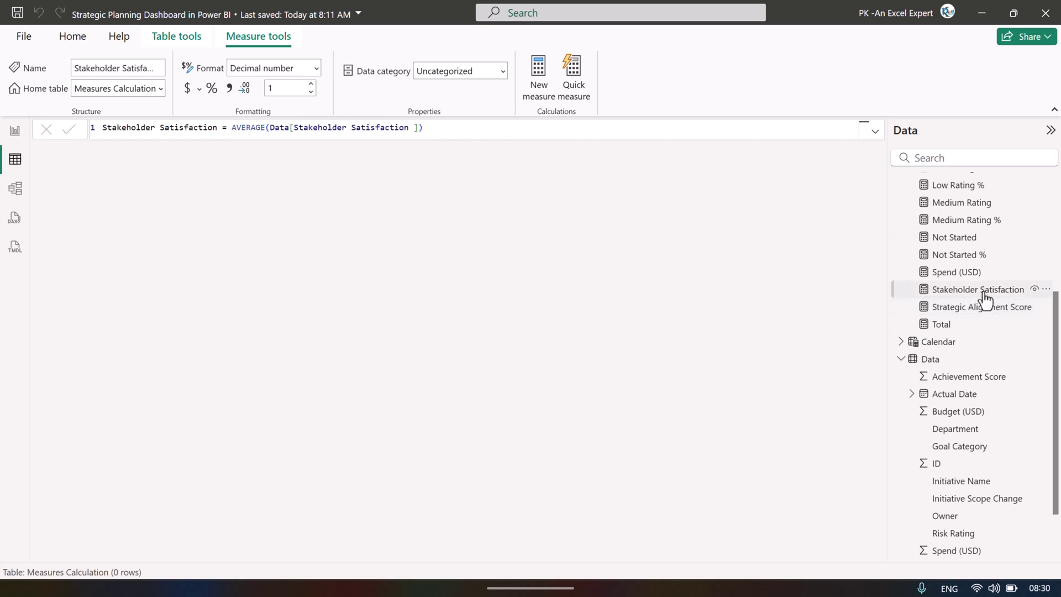
left_click_drag(231, 128, 469, 128)
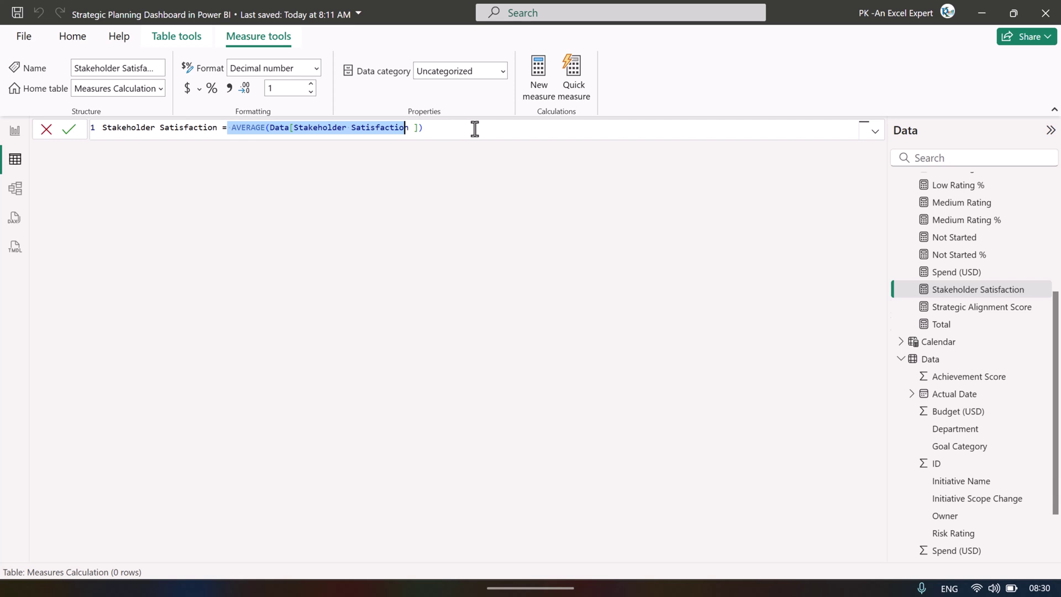
left_click(967, 275)
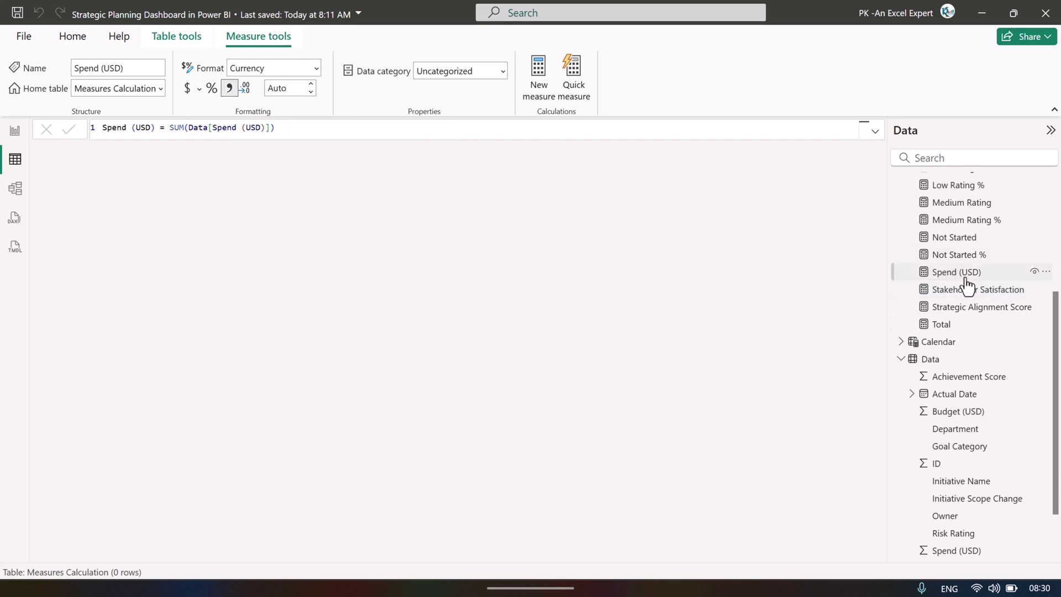
left_click_drag(173, 126, 372, 127)
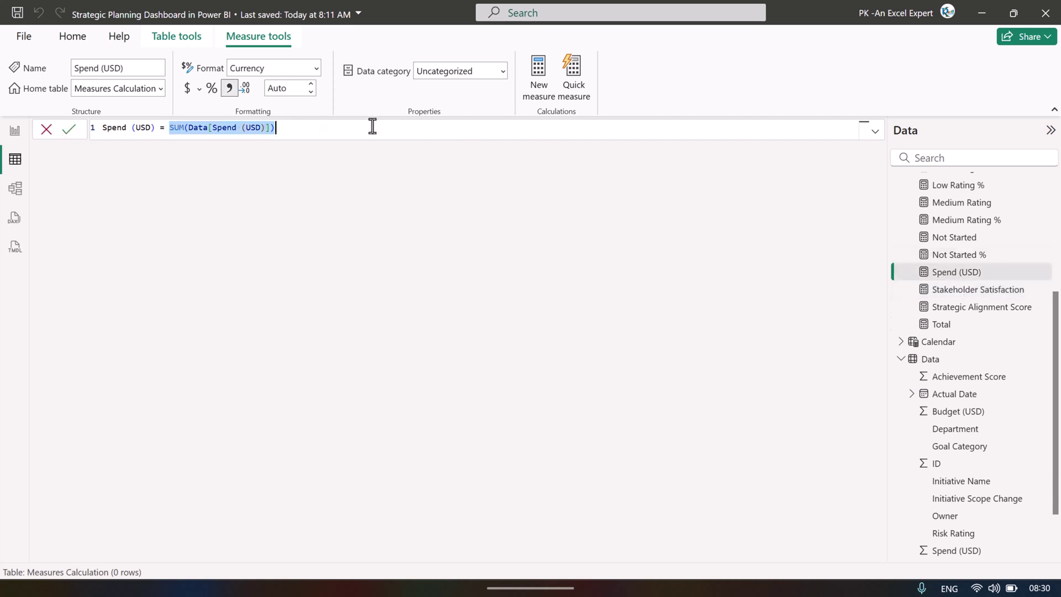
Open Not Started % and highlight the [Not Started] and [Total] references in its DIVIDE formula.
left_click(972, 258)
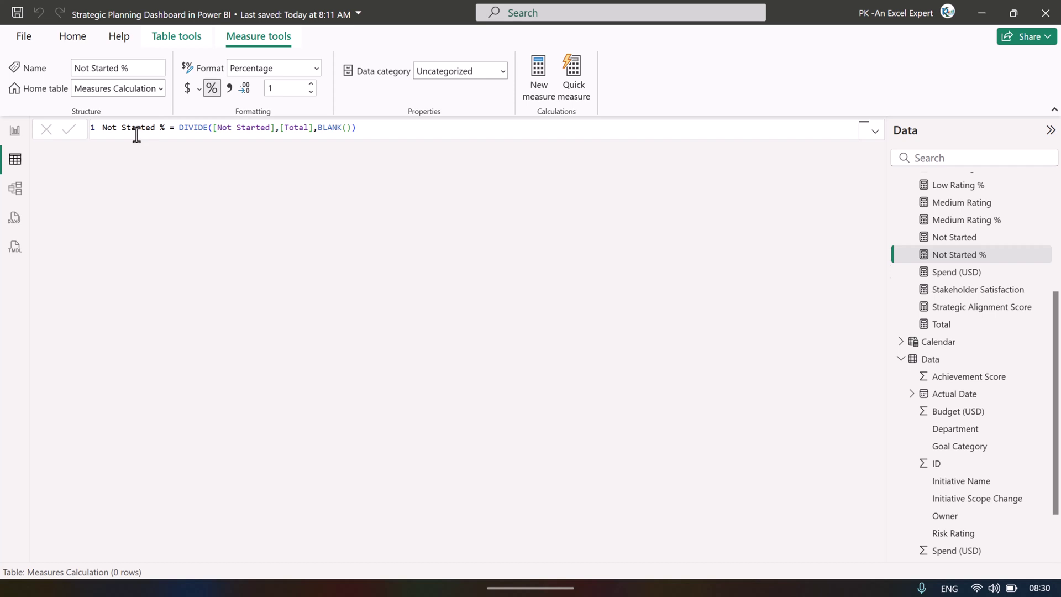
left_click(158, 129)
left_click(384, 132)
left_click_drag(212, 128, 271, 129)
double_click(293, 128)
left_click(379, 129)
left_click(215, 129)
left_click_drag(211, 129, 312, 129)
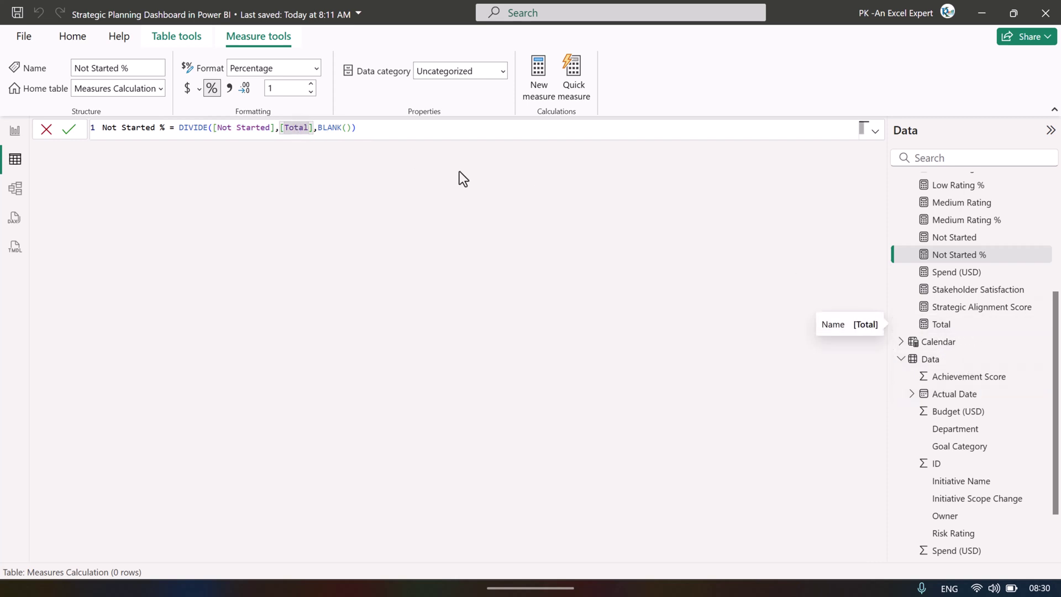
Check the Not Started count formula, then return to Not Started % and select Total.
left_click(954, 239)
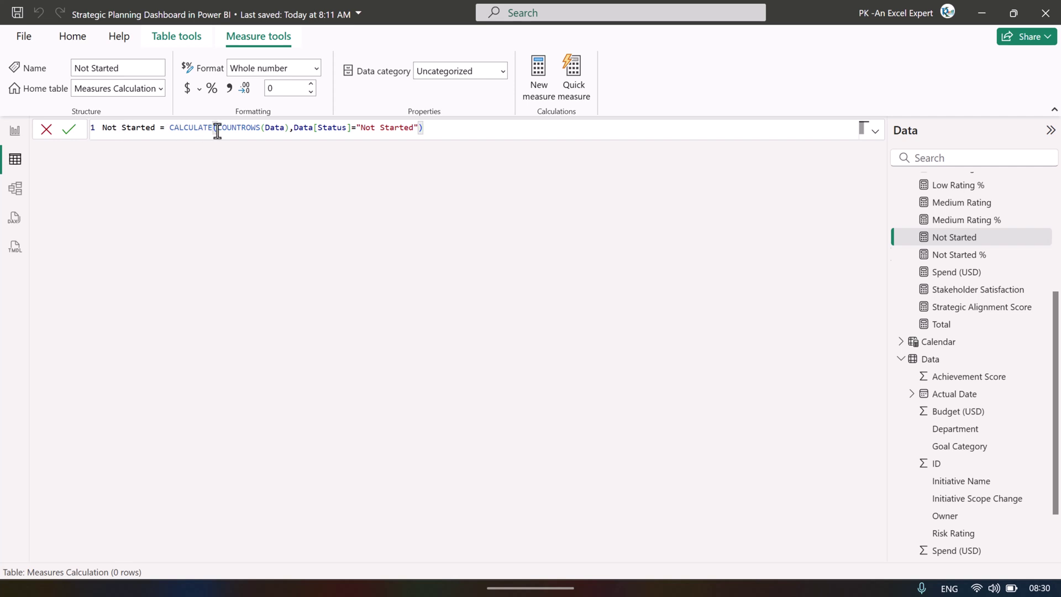
left_click_drag(303, 129, 430, 127)
left_click(453, 128)
left_click(960, 256)
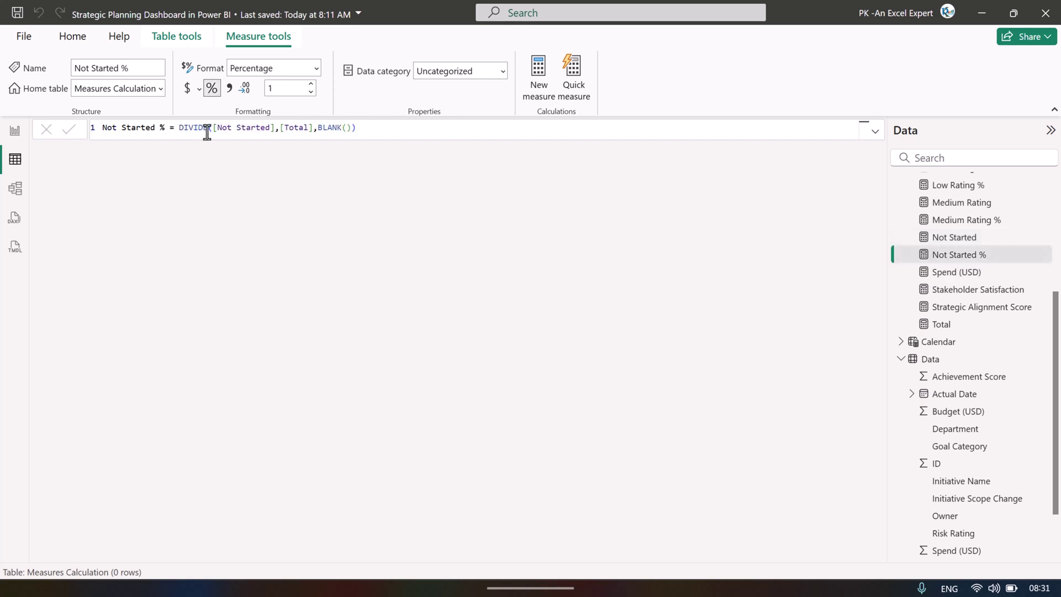
left_click(224, 128)
double_click(295, 128)
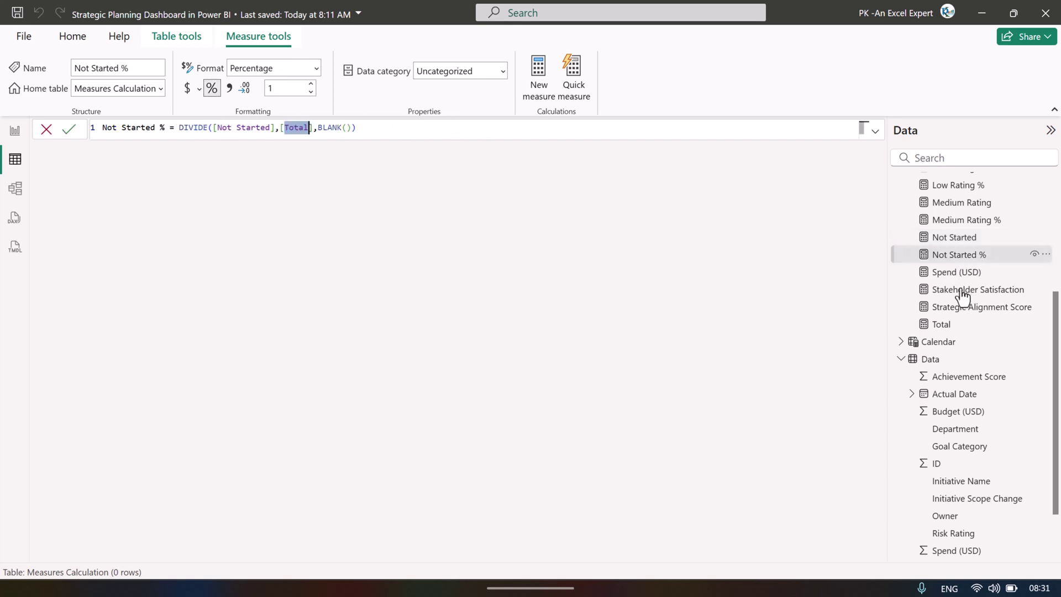
Compare the Medium Rating and Medium Rating % measure formulas.
scroll(1015, 303, "up", 3)
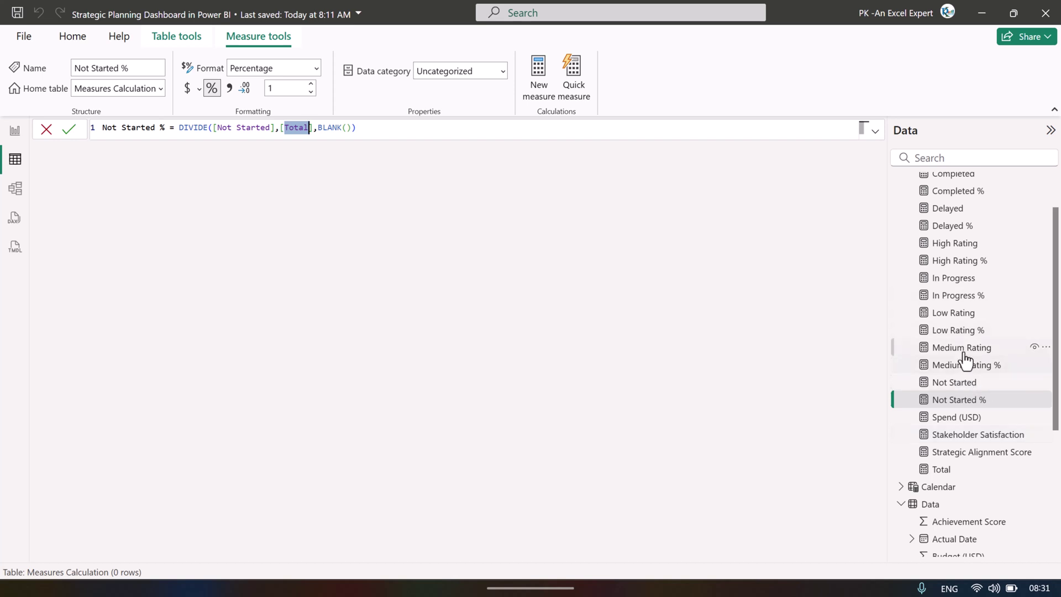
left_click(984, 348)
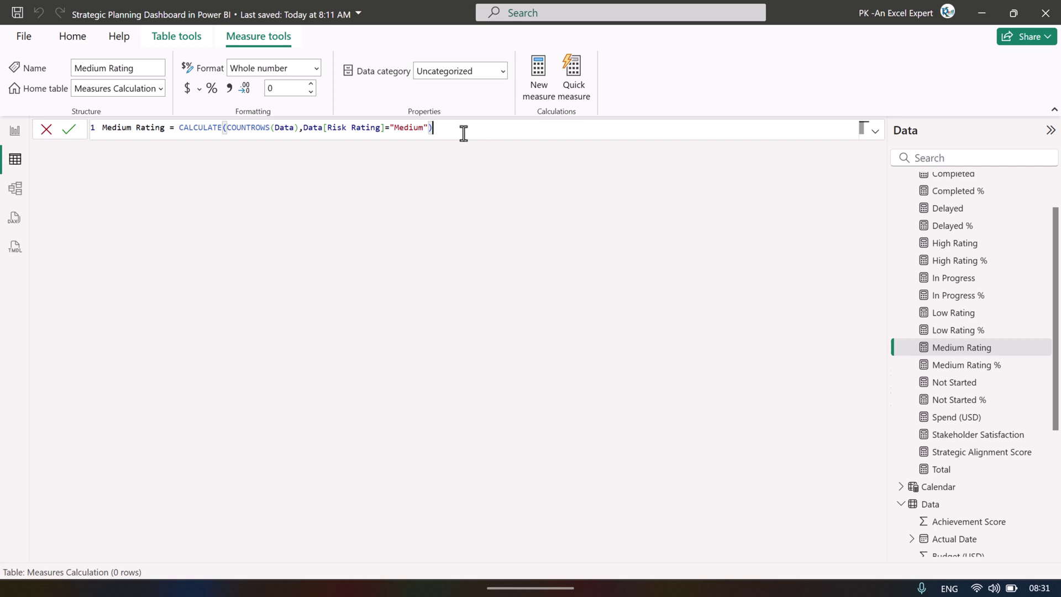
left_click(987, 365)
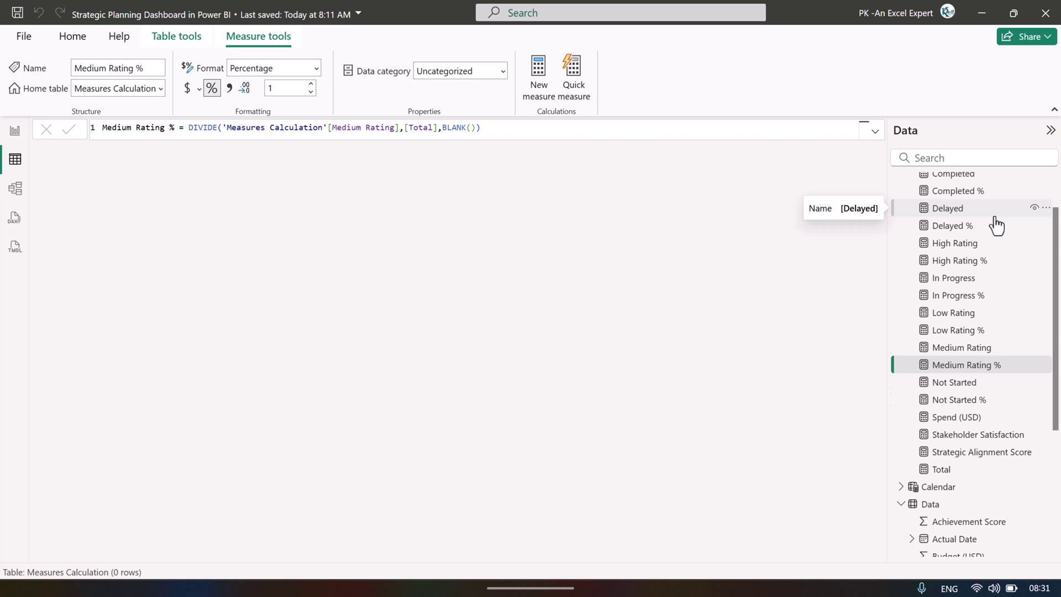
left_click(968, 348)
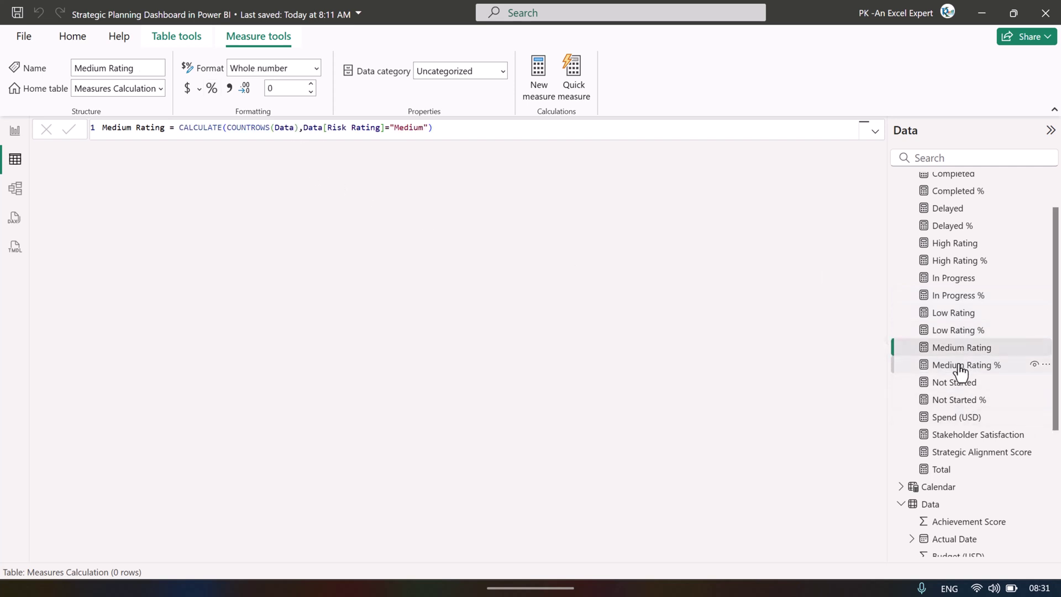
left_click(939, 367)
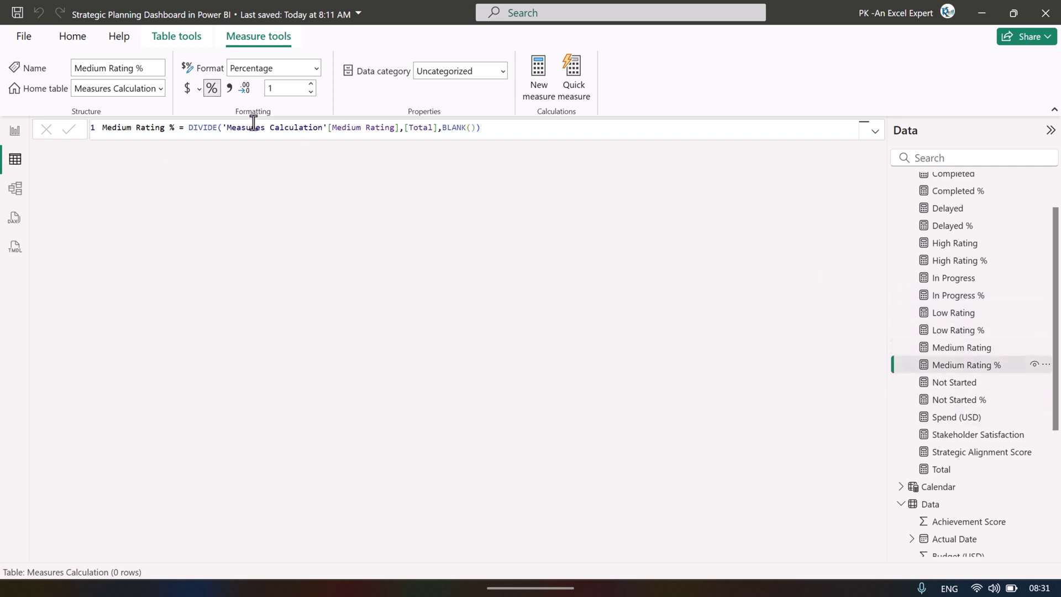
Review the Low Rating, In Progress and High Rating counts and their percentage measures.
left_click(951, 312)
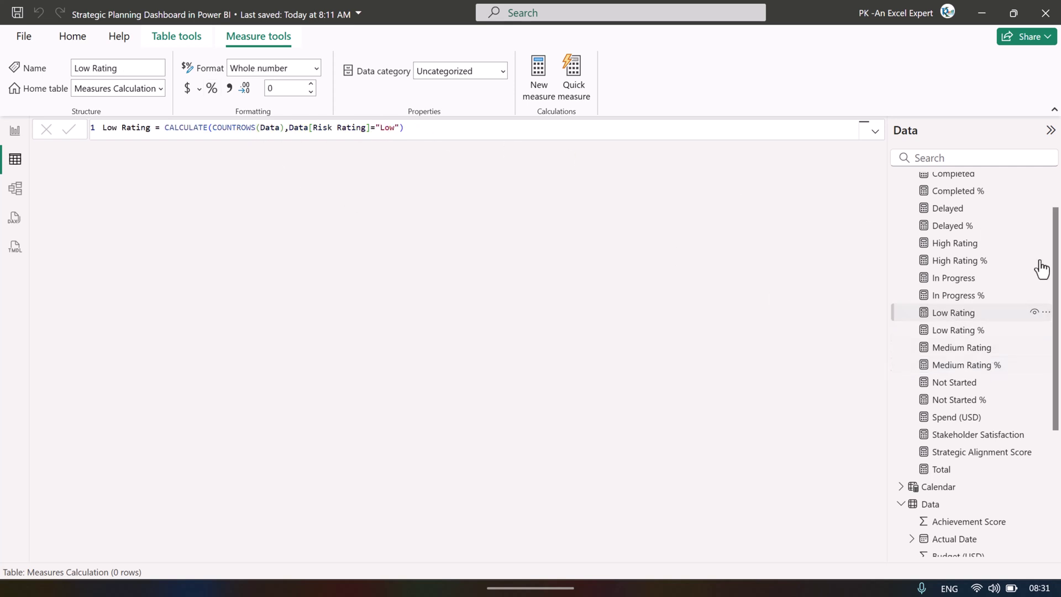
left_click(958, 329)
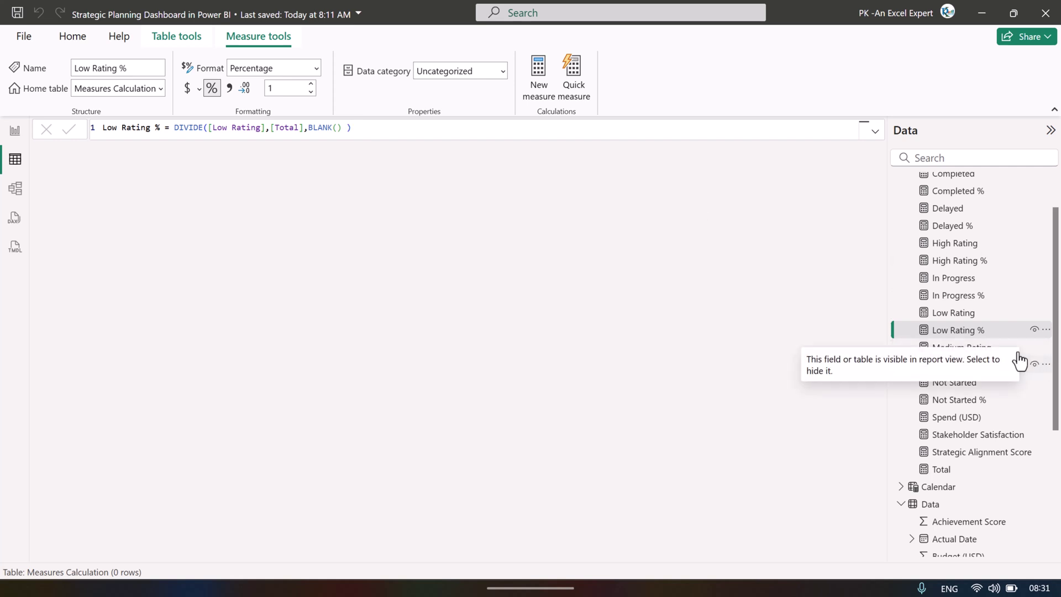
left_click(992, 282)
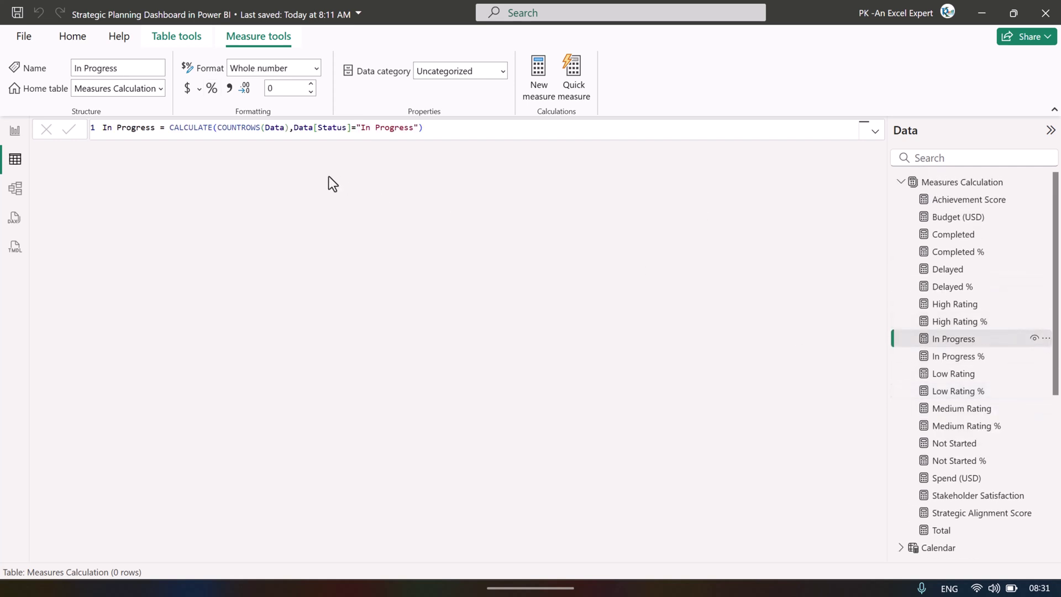
left_click(958, 359)
left_click(959, 304)
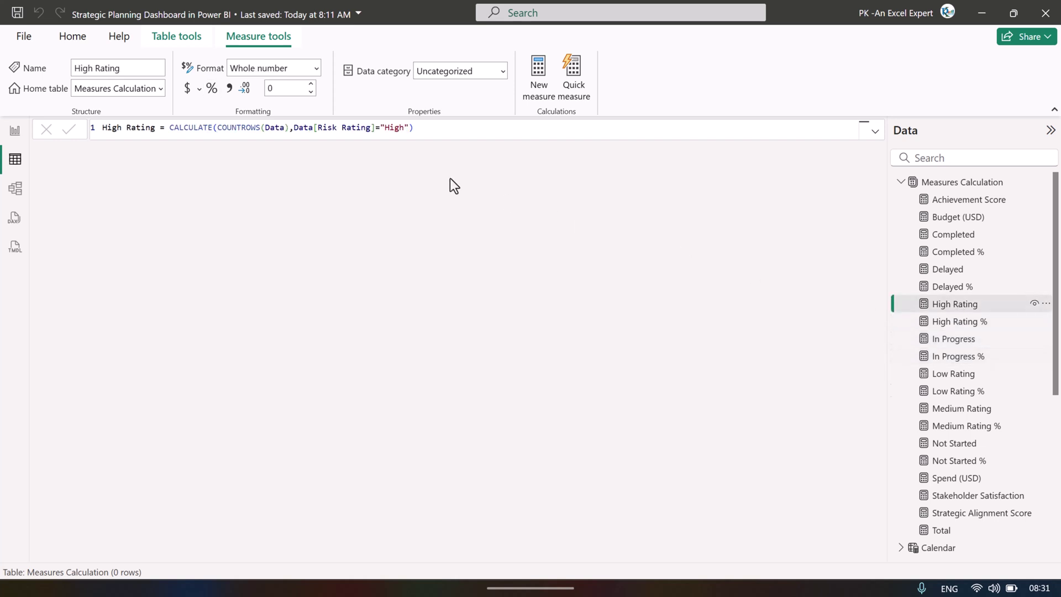
left_click(959, 322)
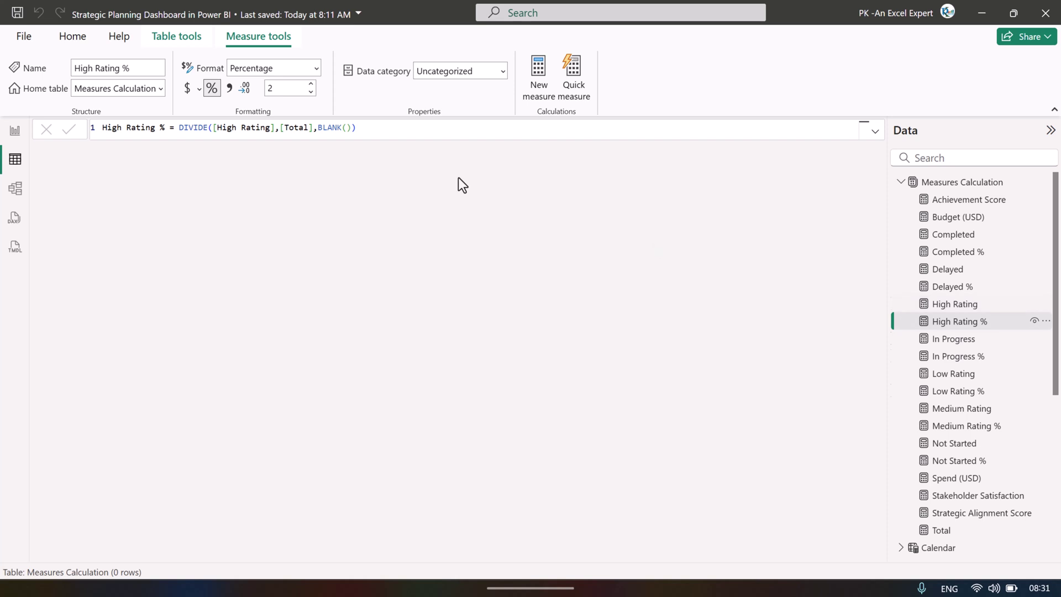
Review Delayed, Completed, Budget (USD) and Achievement Score formulas, then return to Report view.
left_click(934, 271)
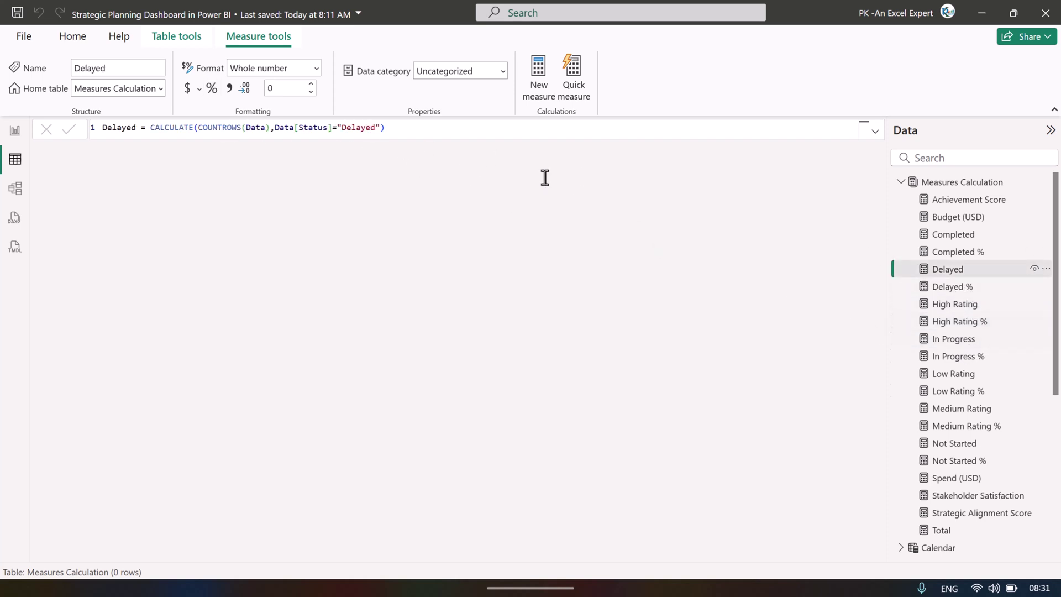
left_click(948, 288)
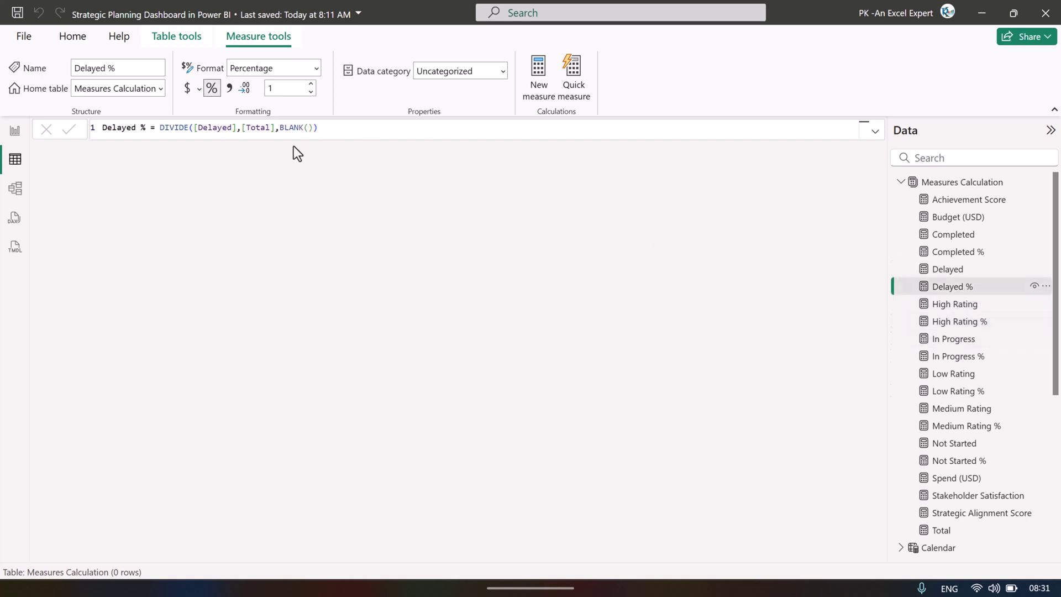
left_click(958, 235)
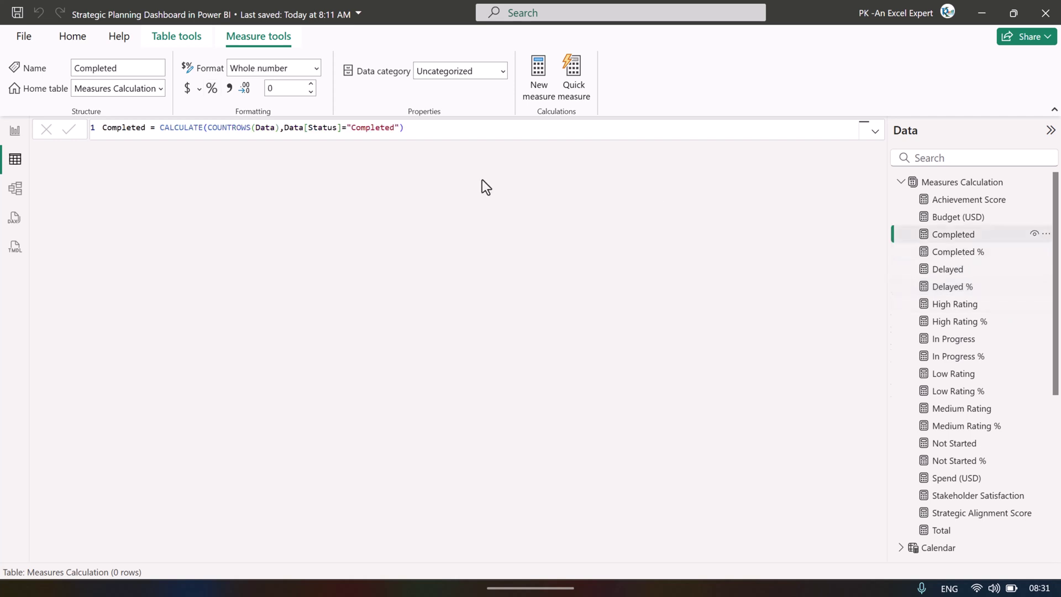
left_click(958, 254)
left_click(984, 217)
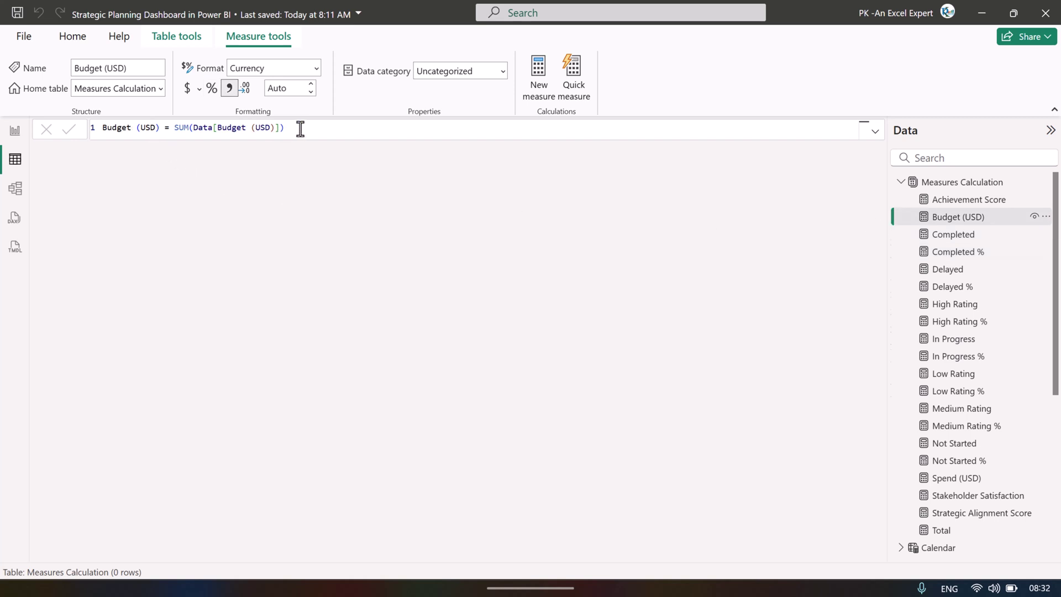
left_click(975, 200)
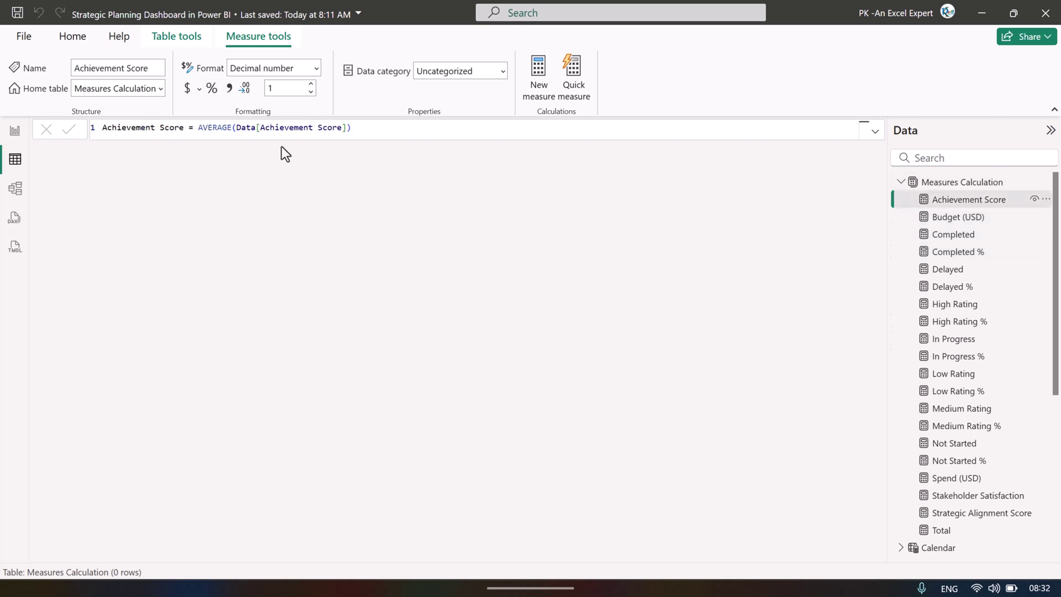
left_click(15, 131)
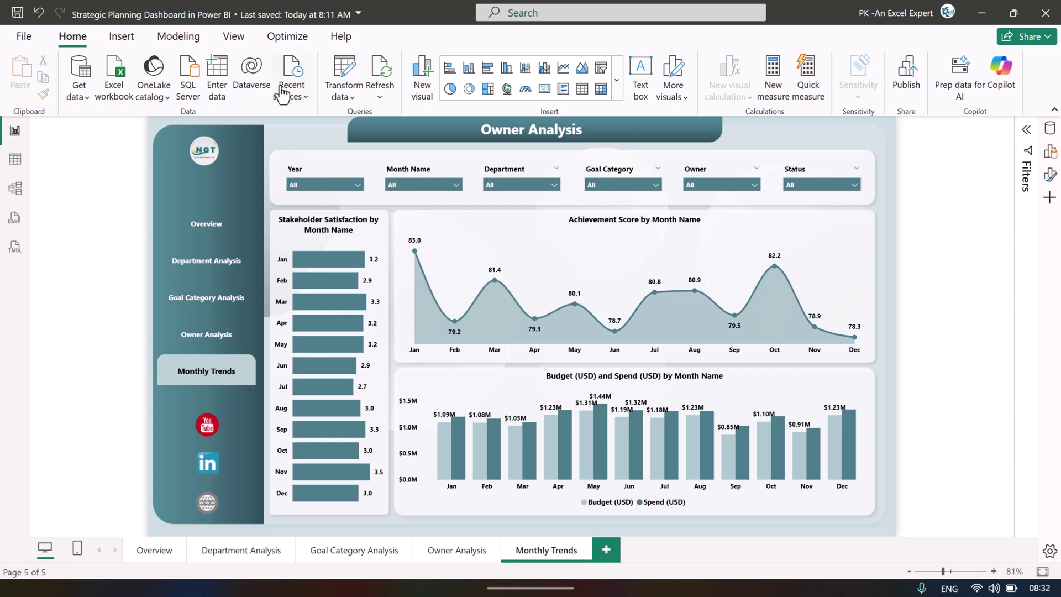
left_click(1049, 175)
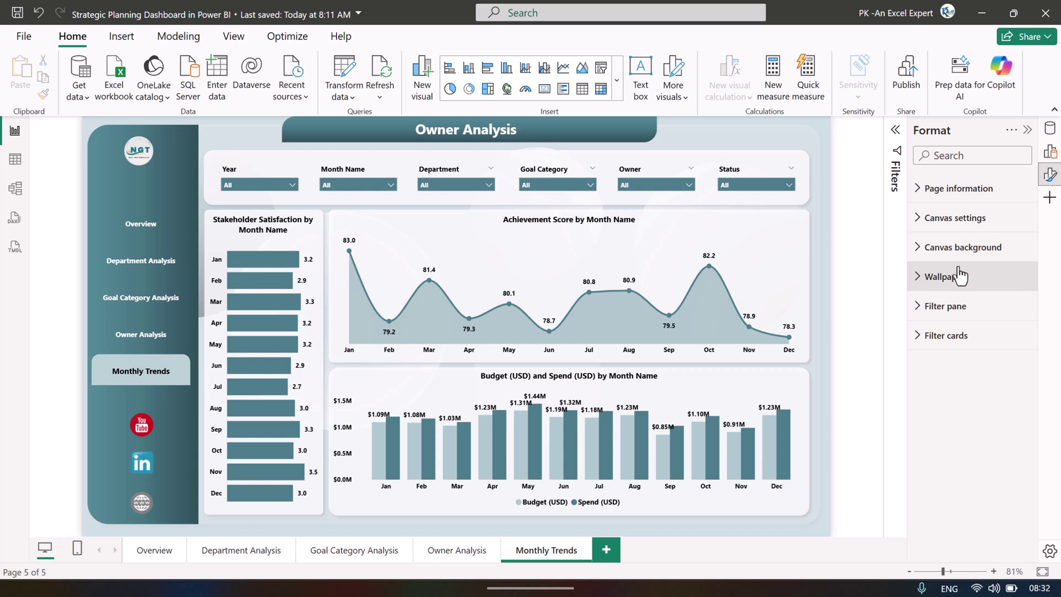
left_click(946, 247)
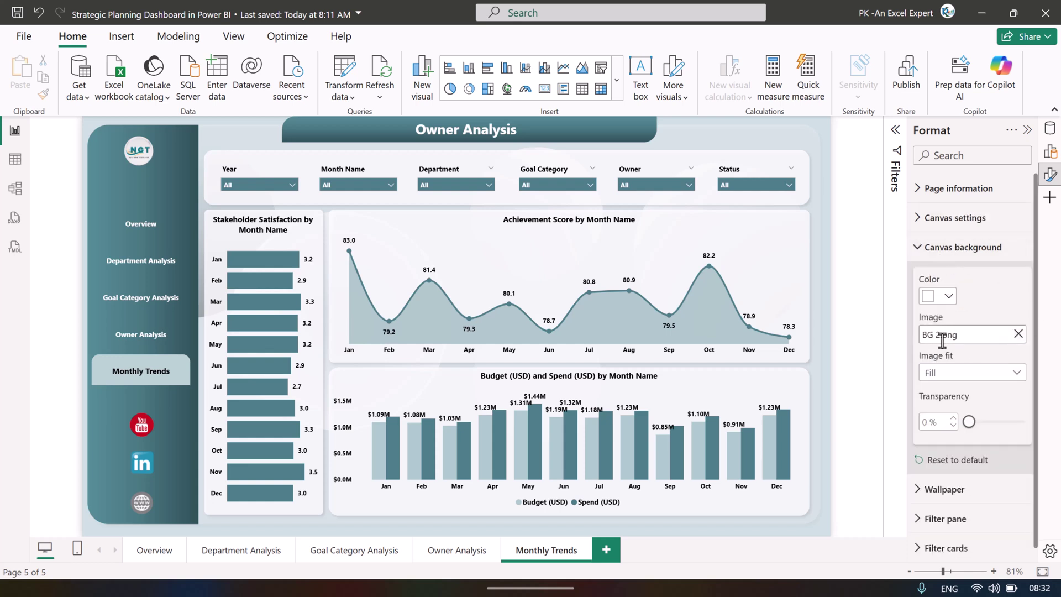
left_click(1027, 130)
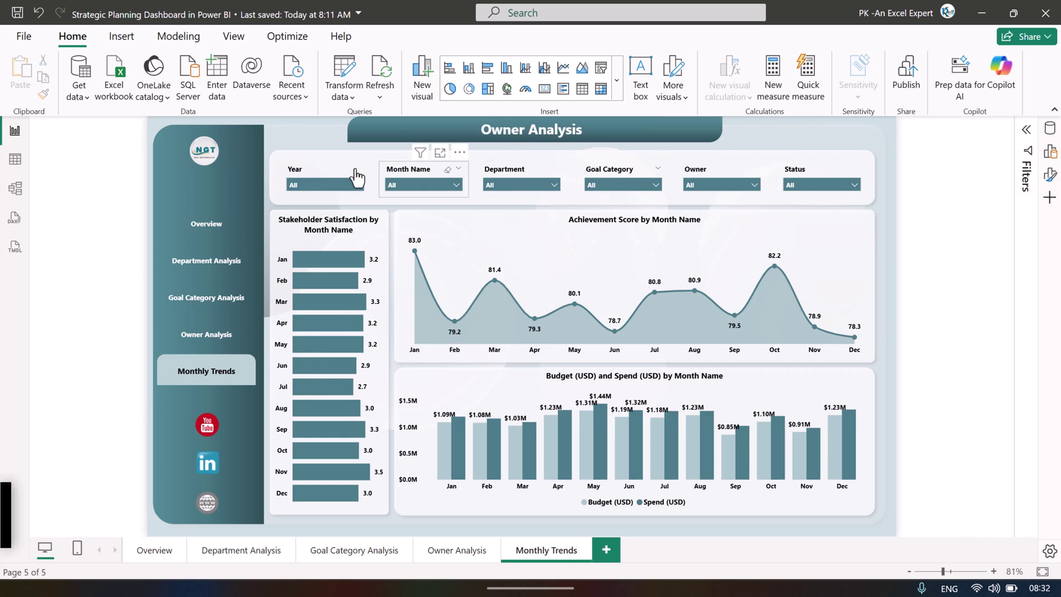
left_click_drag(345, 147, 300, 164)
right_click(555, 548)
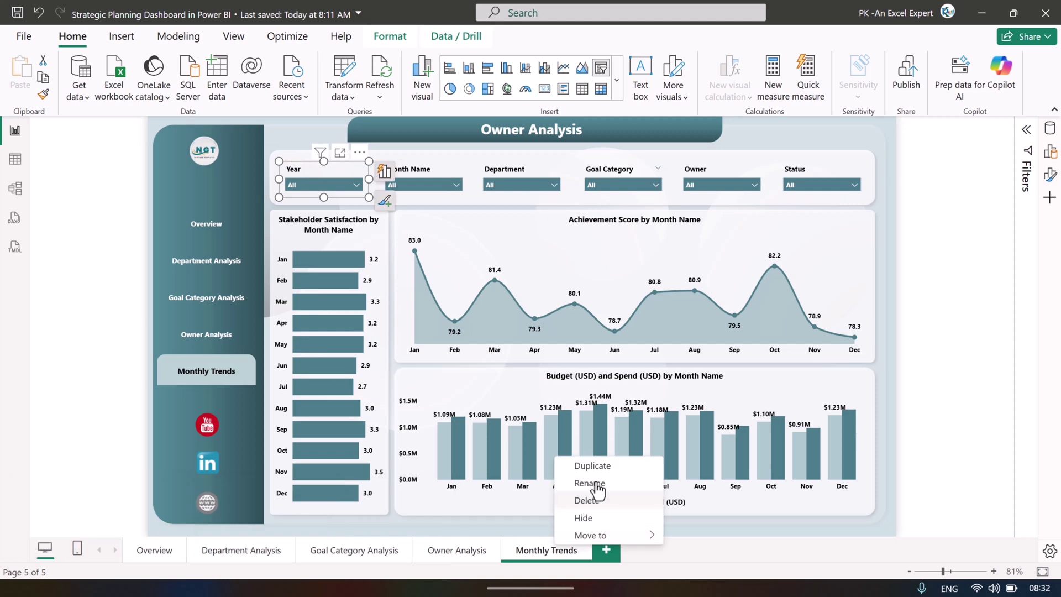
left_click(606, 467)
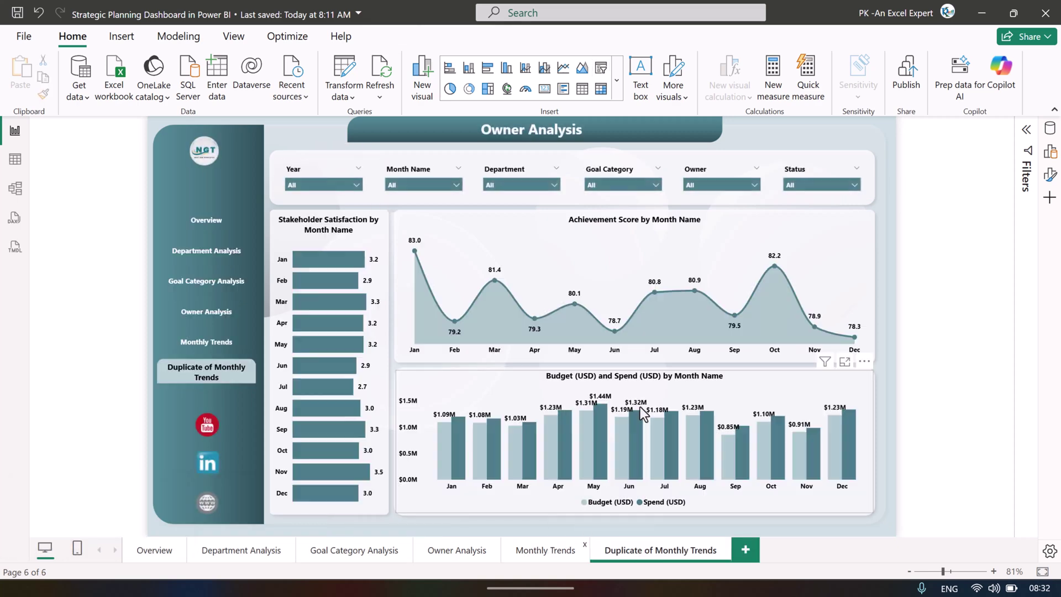
left_click(323, 164)
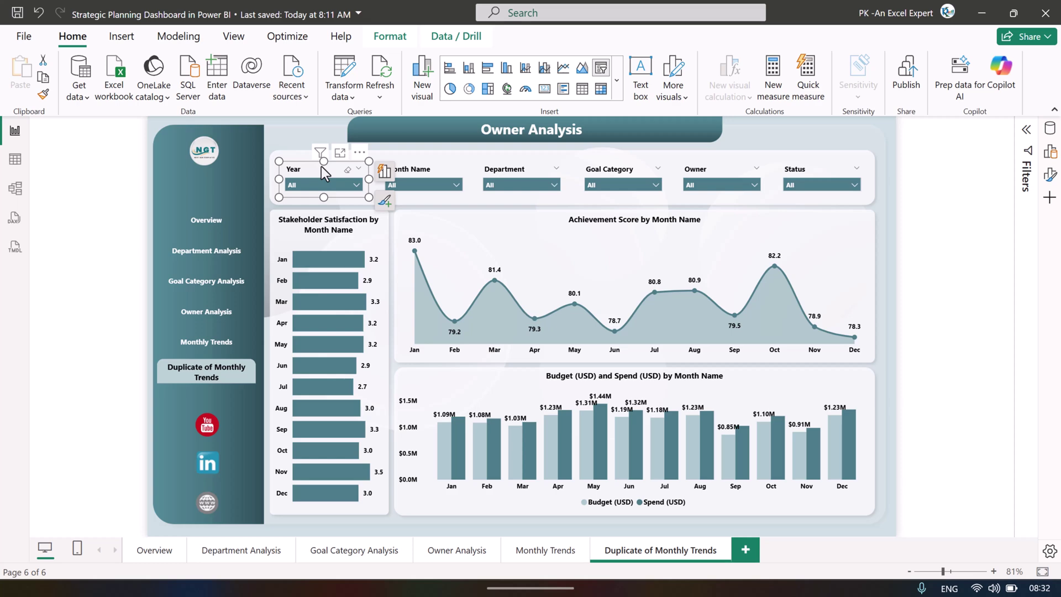
key("ctrl+a")
key("Delete")
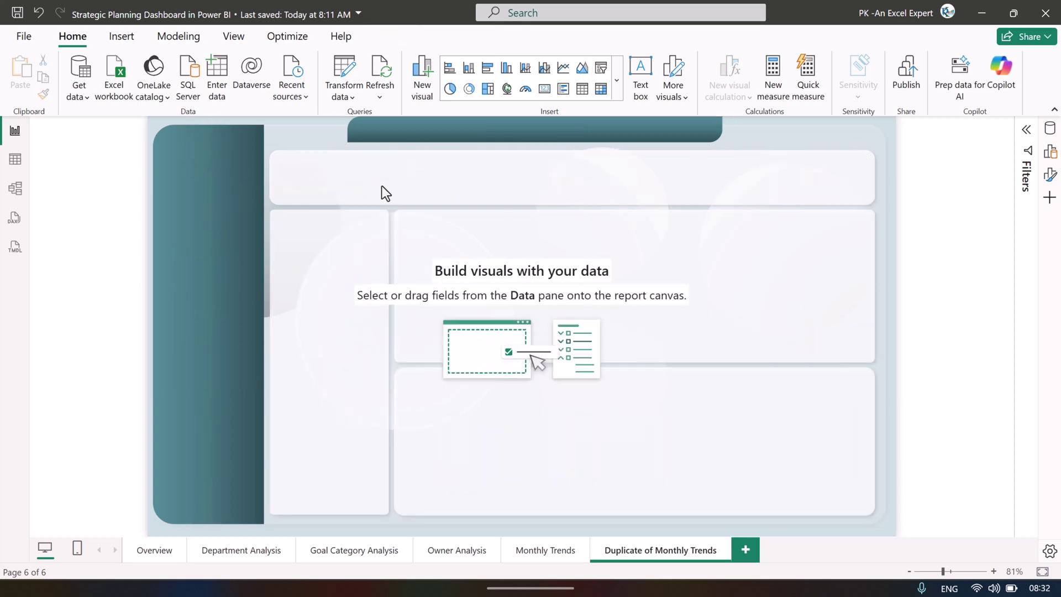
left_click(1050, 175)
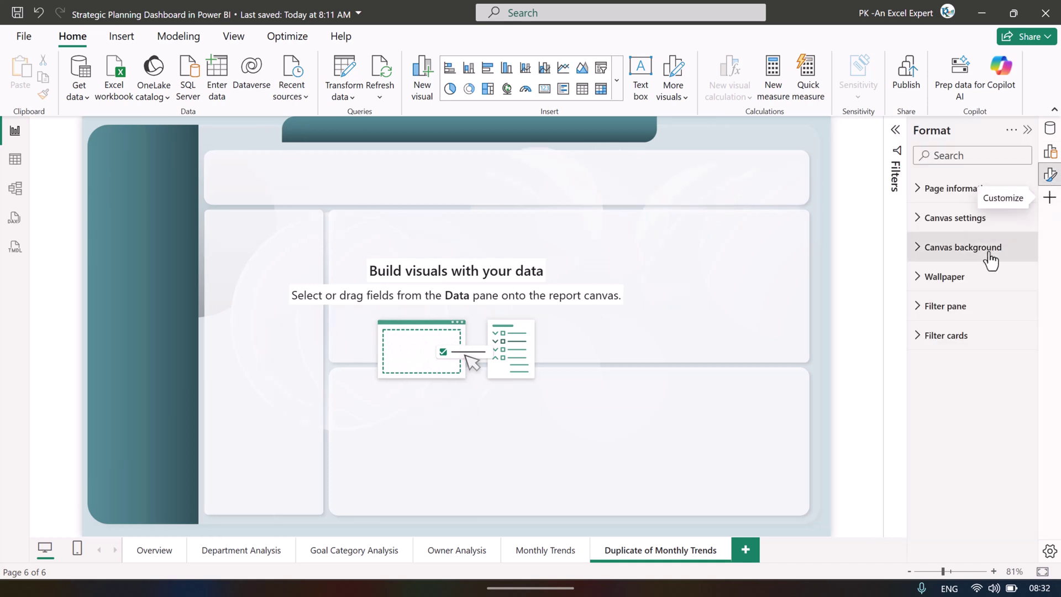
left_click(970, 260)
left_click(1022, 336)
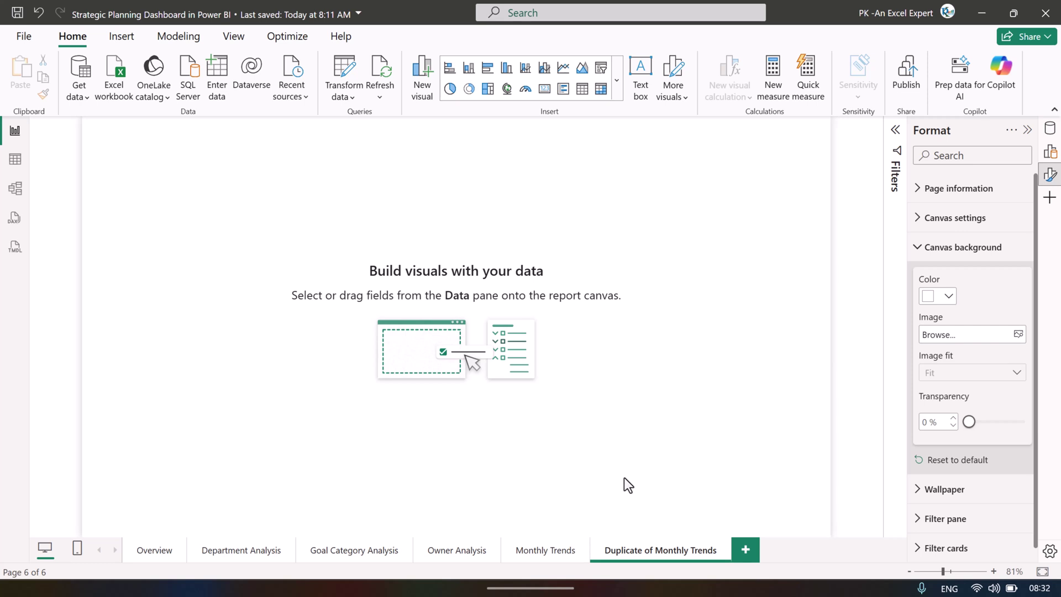
left_click(725, 549)
left_click(644, 323)
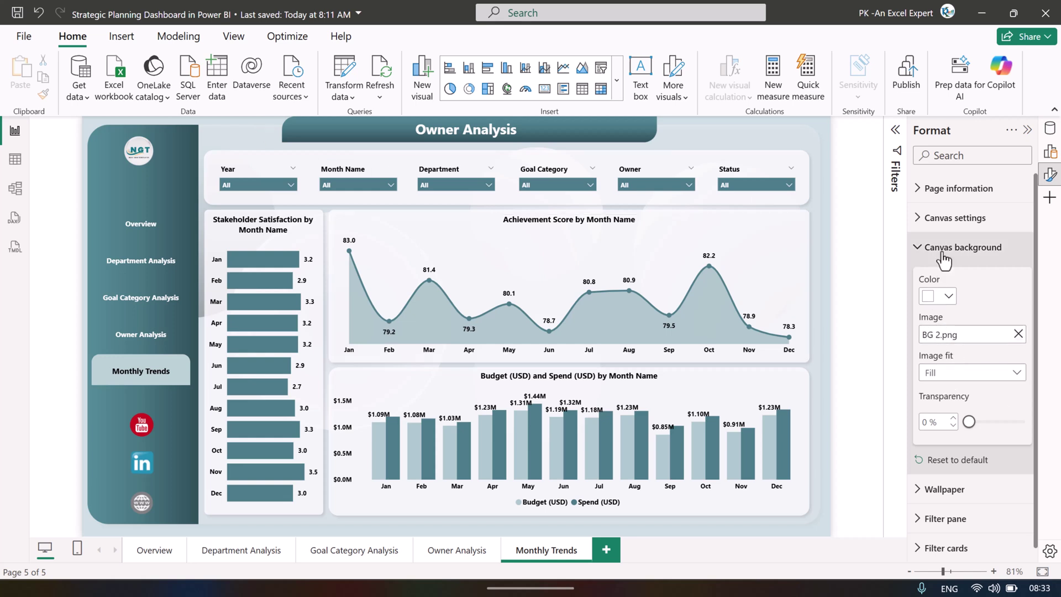
Add blank Page 1 after Monthly Trends, leaving its canvas without a background image.
left_click(606, 550)
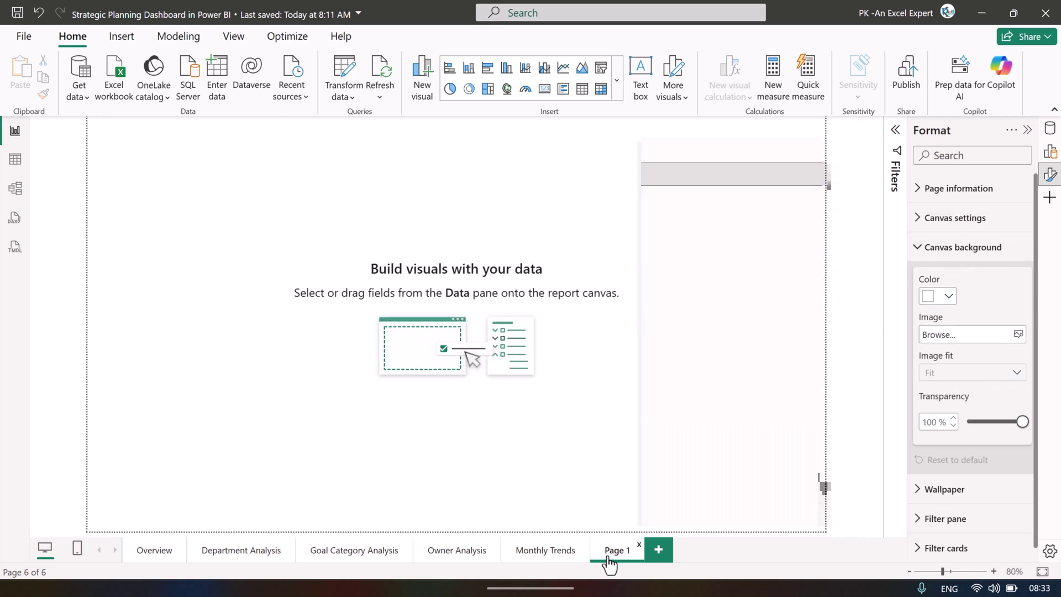
left_click(1018, 333)
left_click(988, 462)
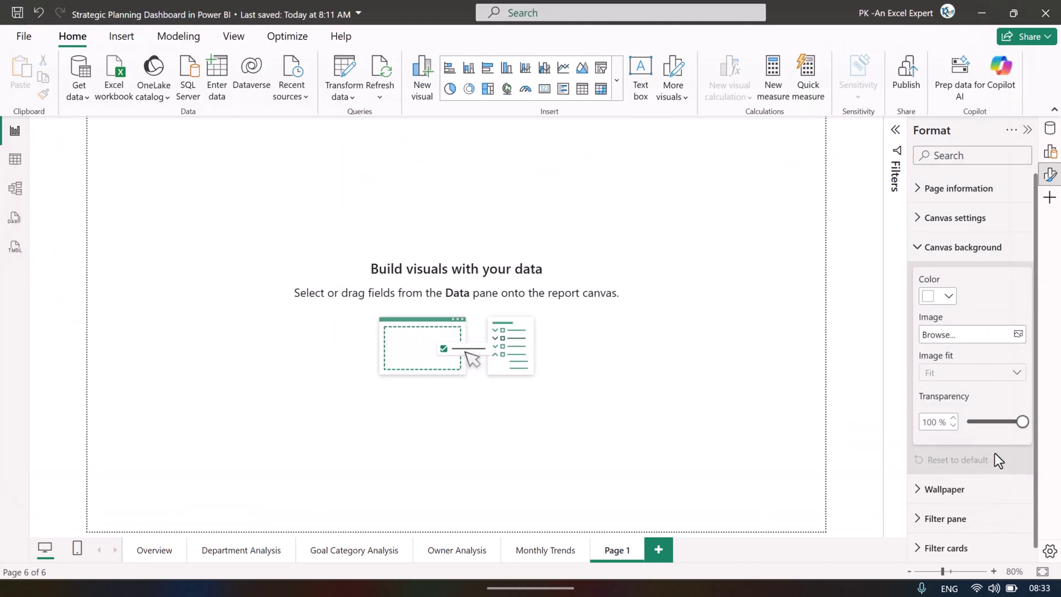